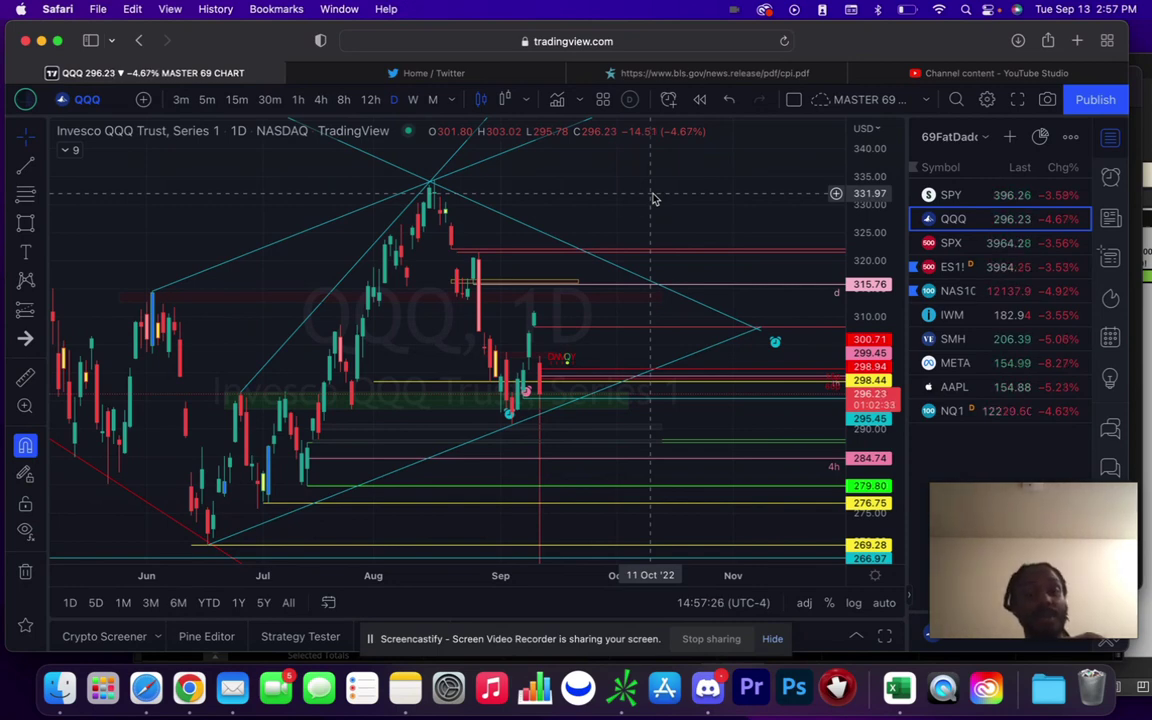
Switch the chart from QQQ to SPX and set the thickness of the rising trend line from the June 2022 low to 2px
left_click_drag(657, 193, 710, 175)
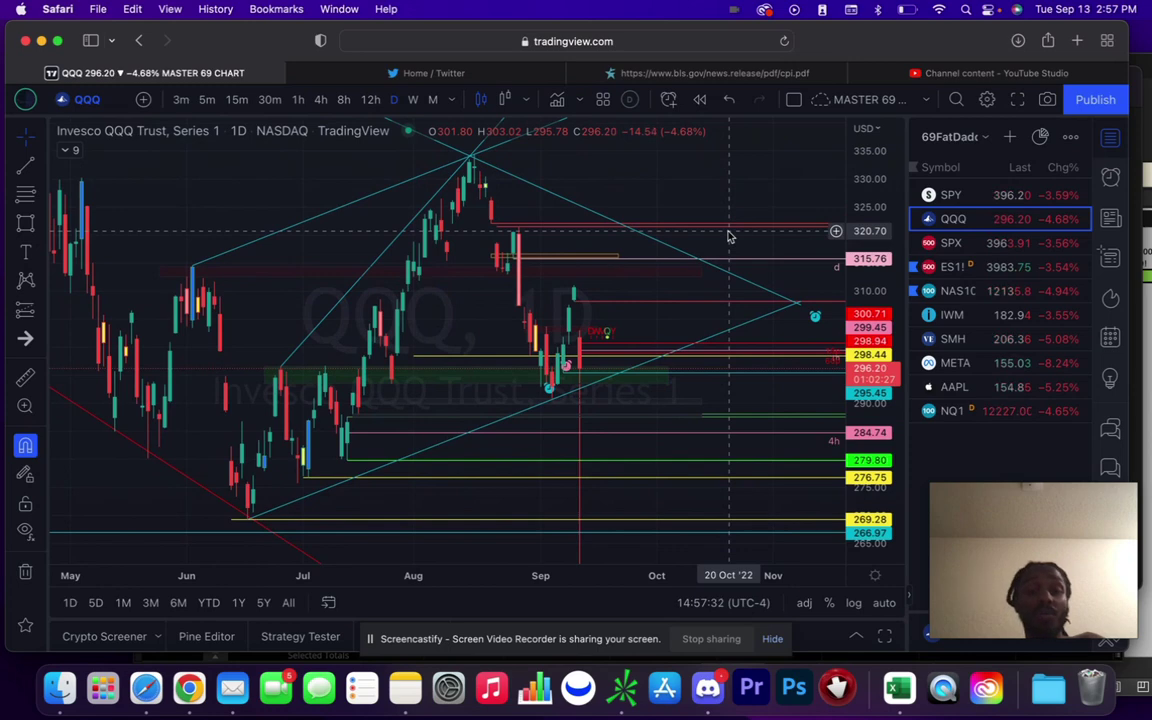
left_click(968, 242)
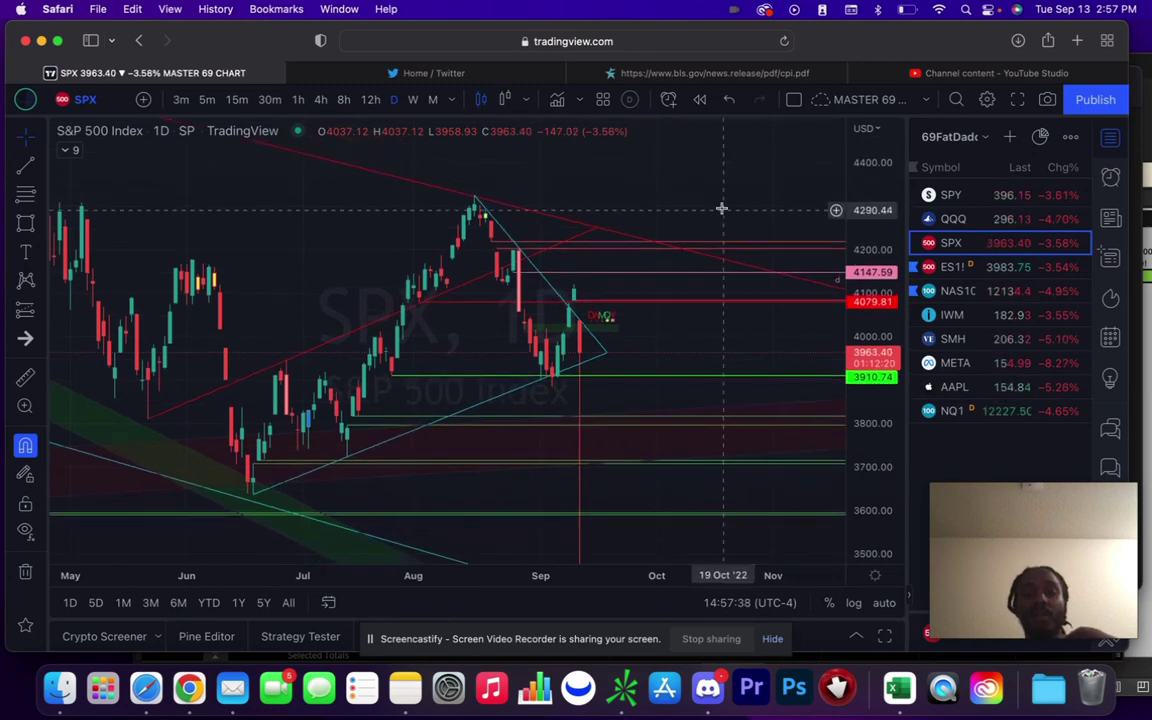
left_click_drag(719, 199, 761, 218)
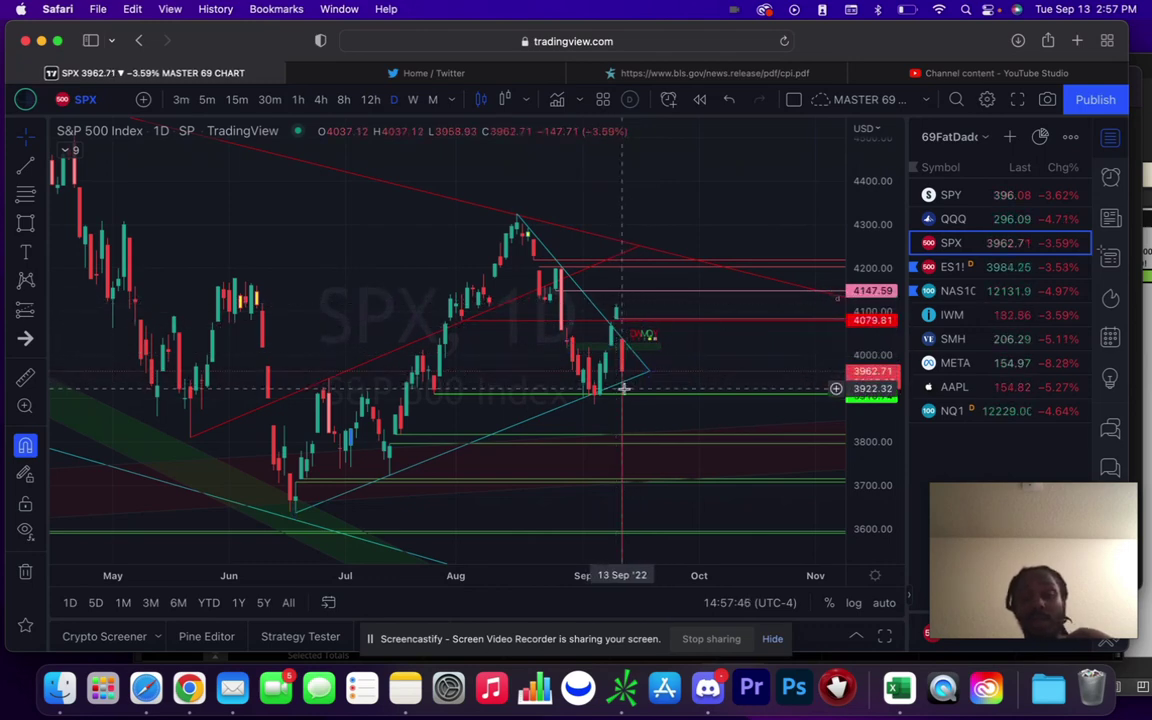
left_click(513, 429)
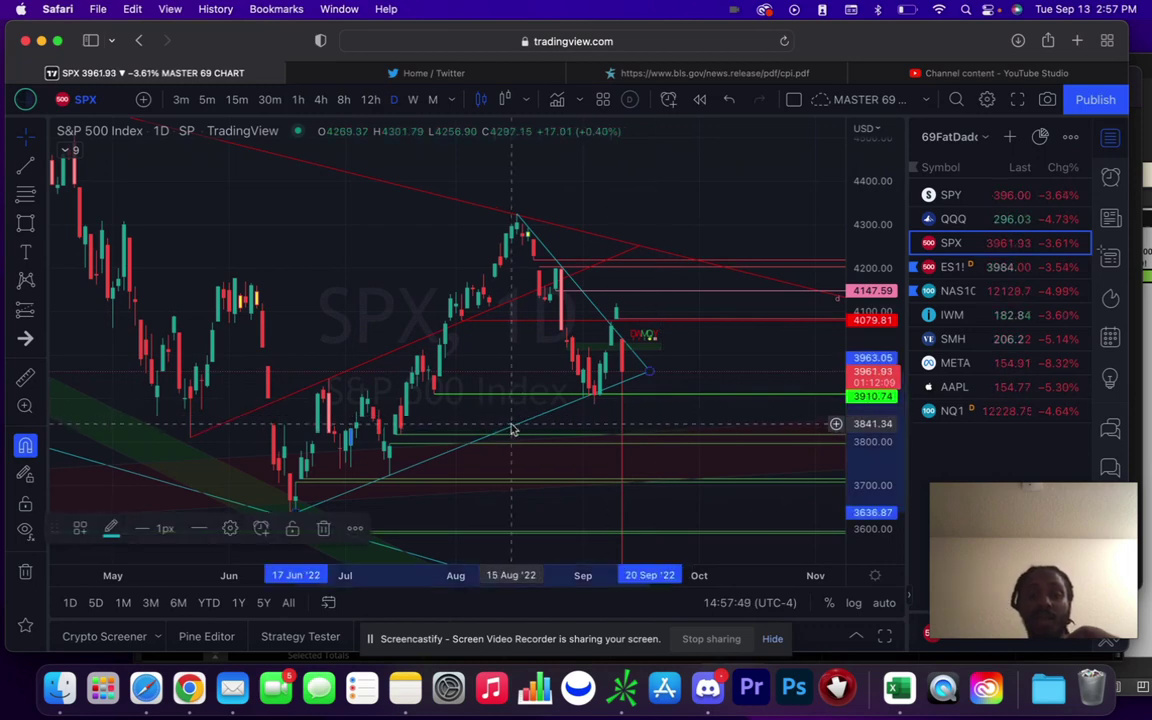
left_click(152, 529)
left_click(154, 585)
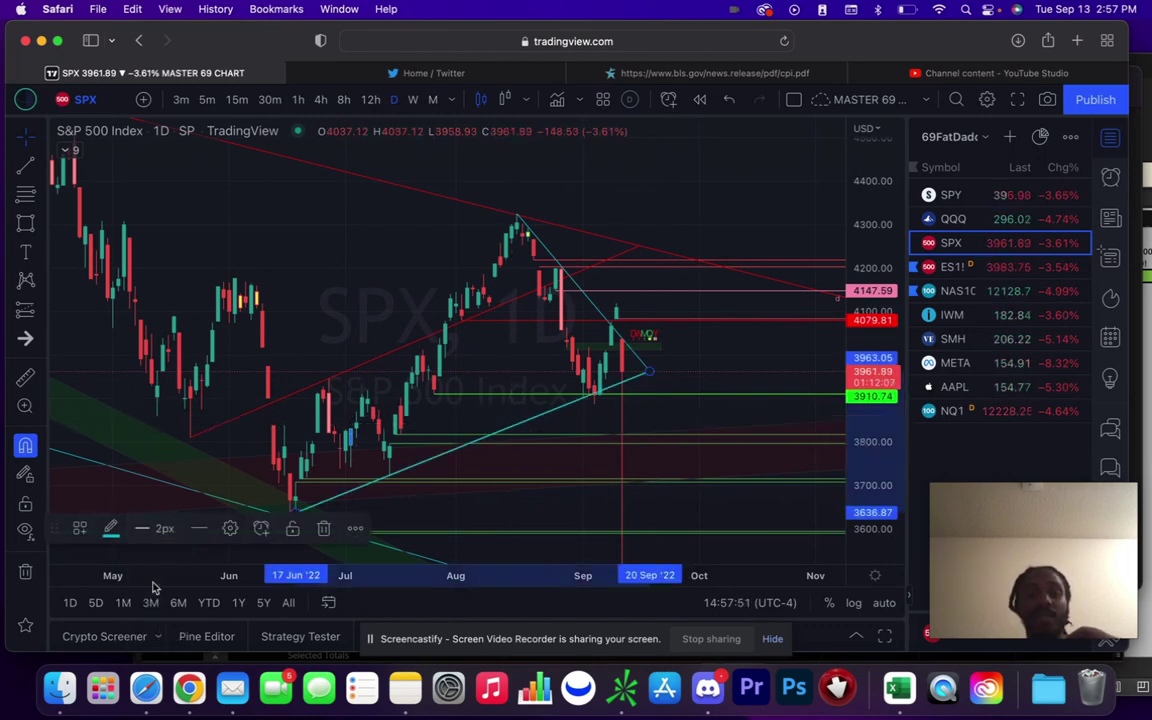
left_click(343, 275)
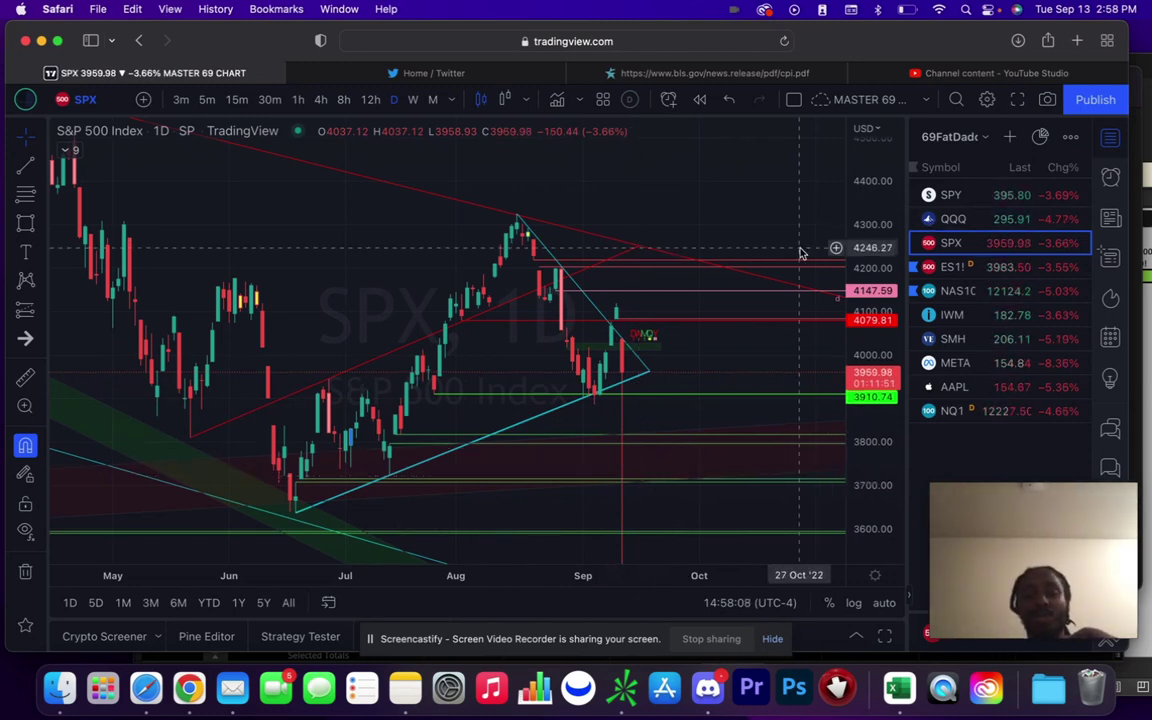
Show SPX on the weekly timeframe, with price history from 2021 through the lower support levels in view
left_click(513, 430)
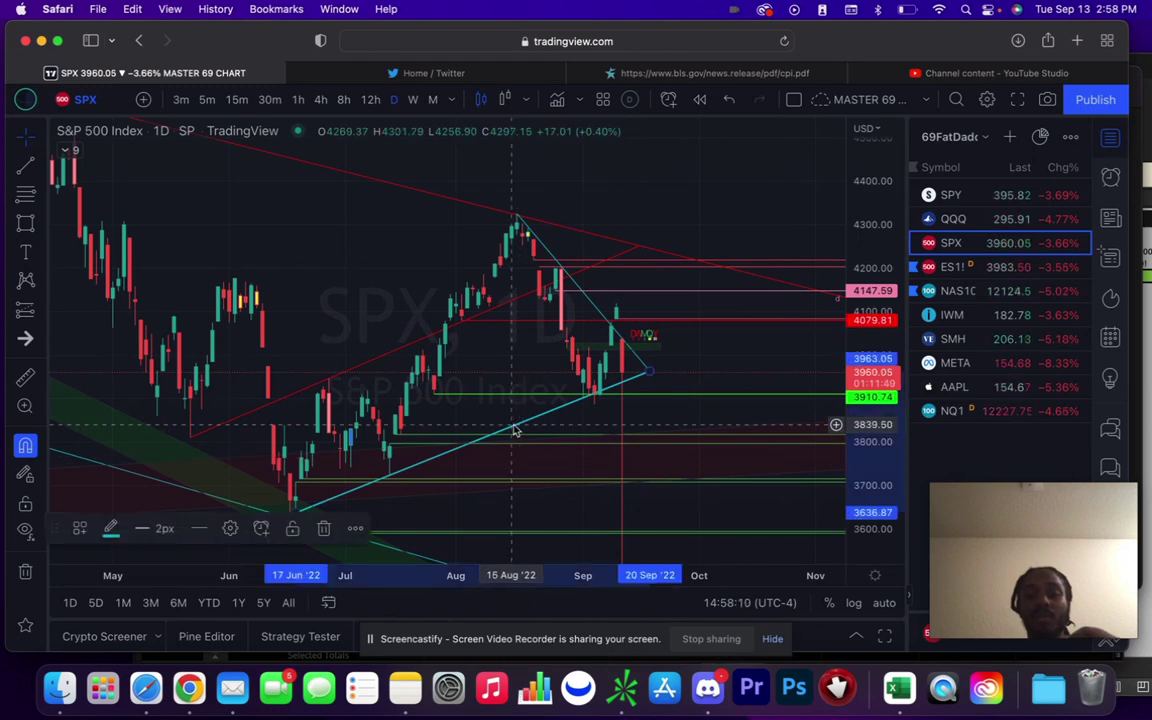
left_click(412, 100)
left_click_drag(876, 390, 876, 462)
left_click_drag(697, 254, 679, 244)
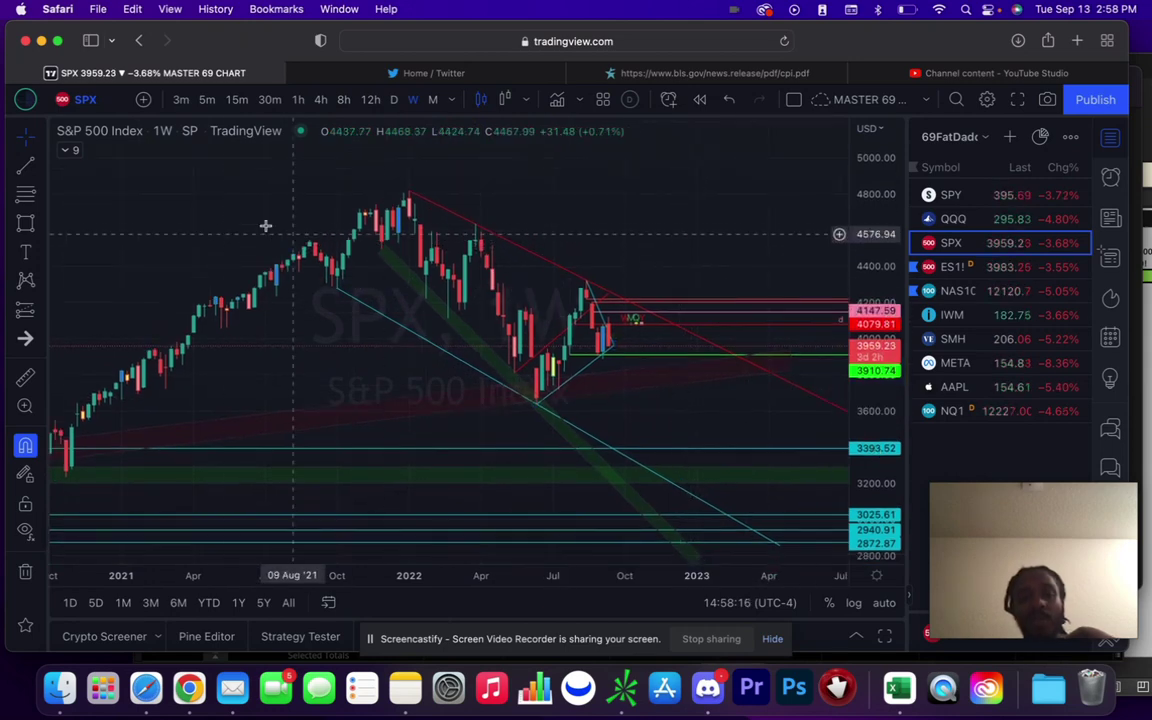
Try tracing the weekly price swings from October 2021 down to about 3338 with the Highlighter, and undo the stroke
left_click(42, 228)
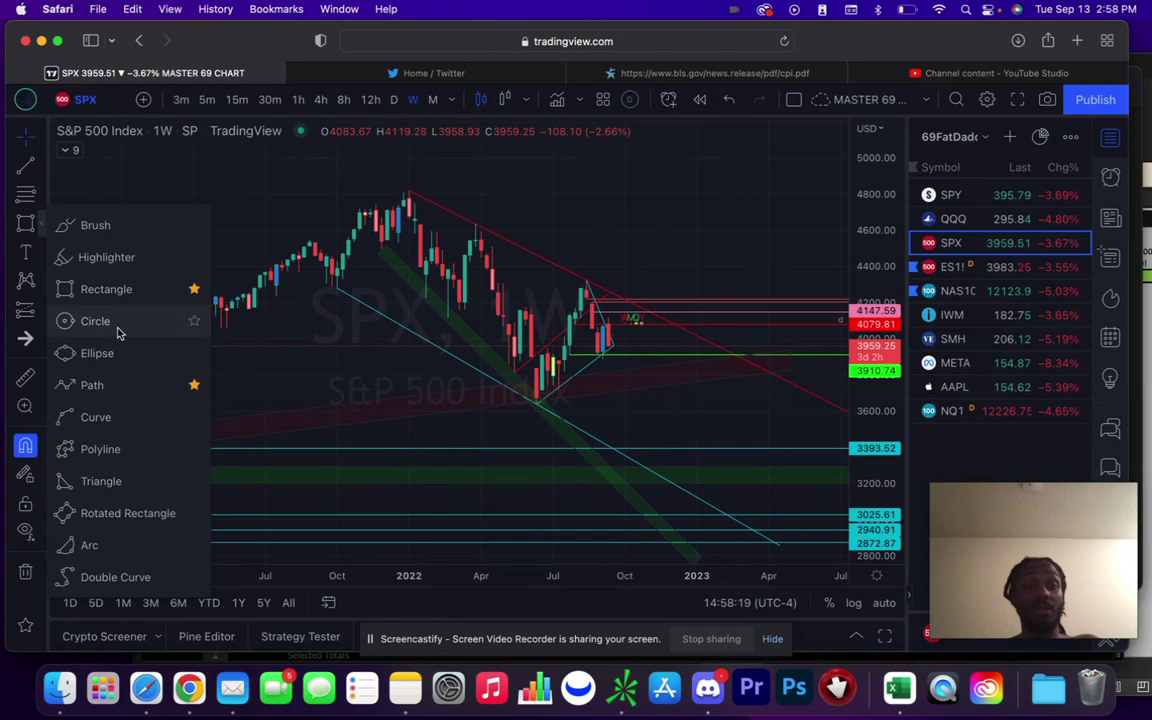
left_click(110, 257)
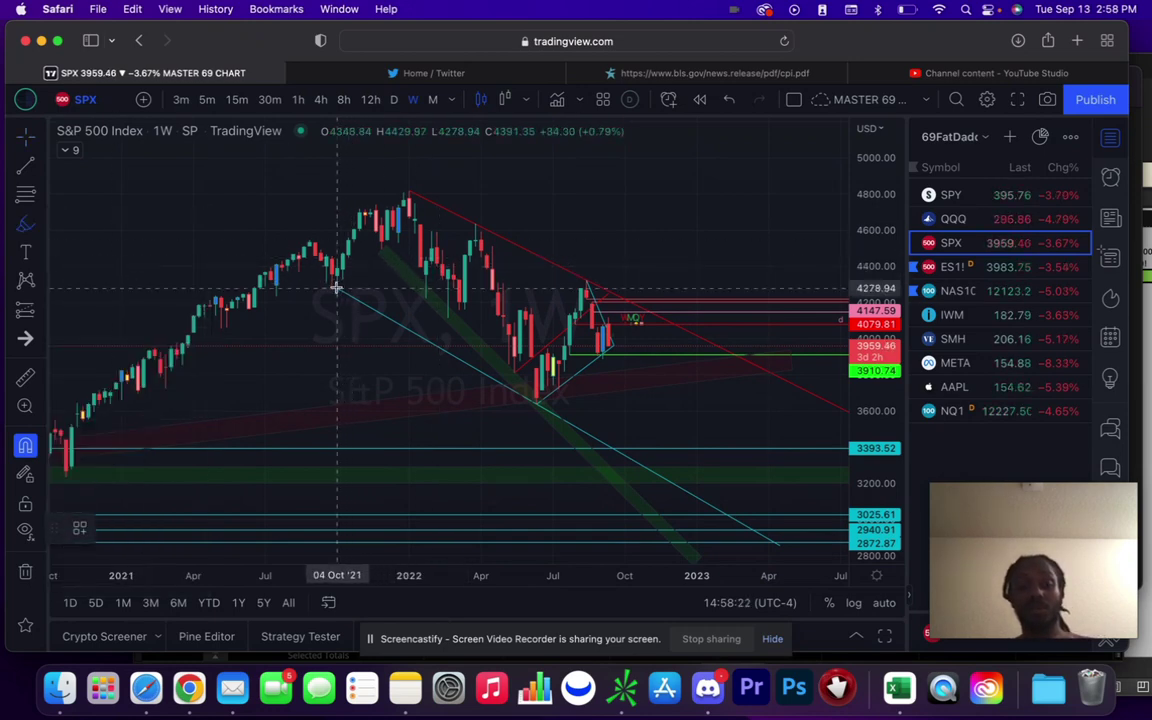
mouse_move(337, 288)
left_mouse_down()
mouse_move(411, 200)
mouse_move(476, 327)
mouse_move(517, 278)
mouse_move(565, 375)
mouse_move(604, 300)
mouse_move(623, 458)
left_mouse_up()
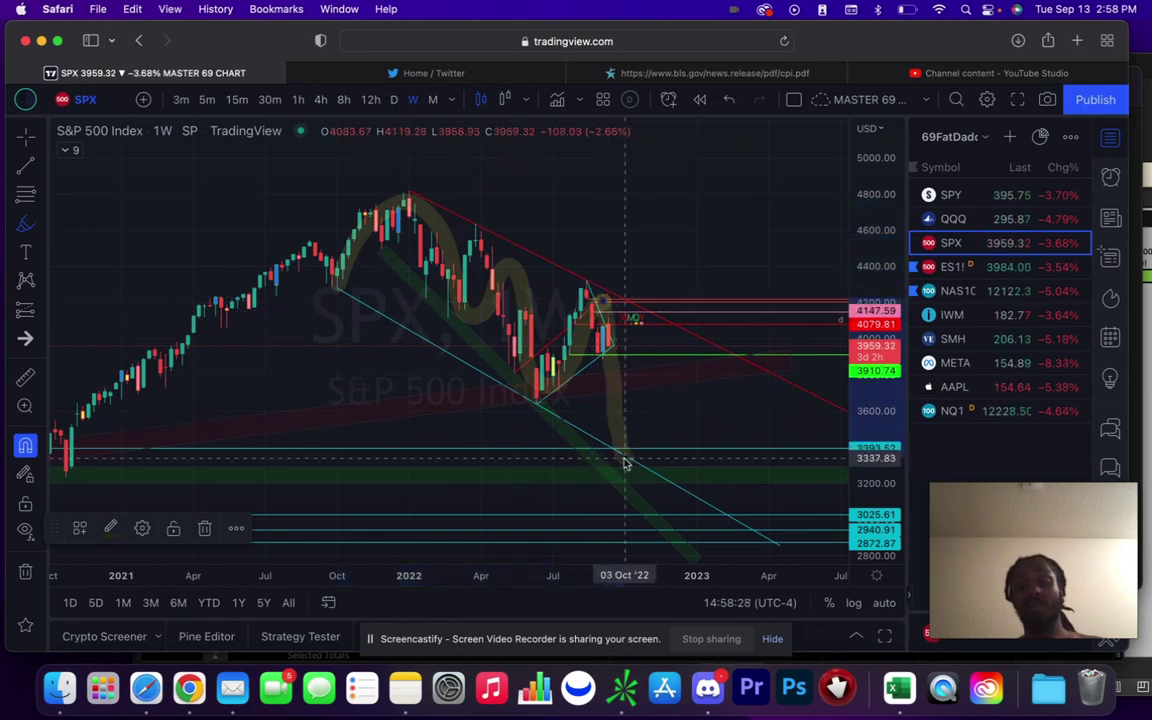
key("super+z")
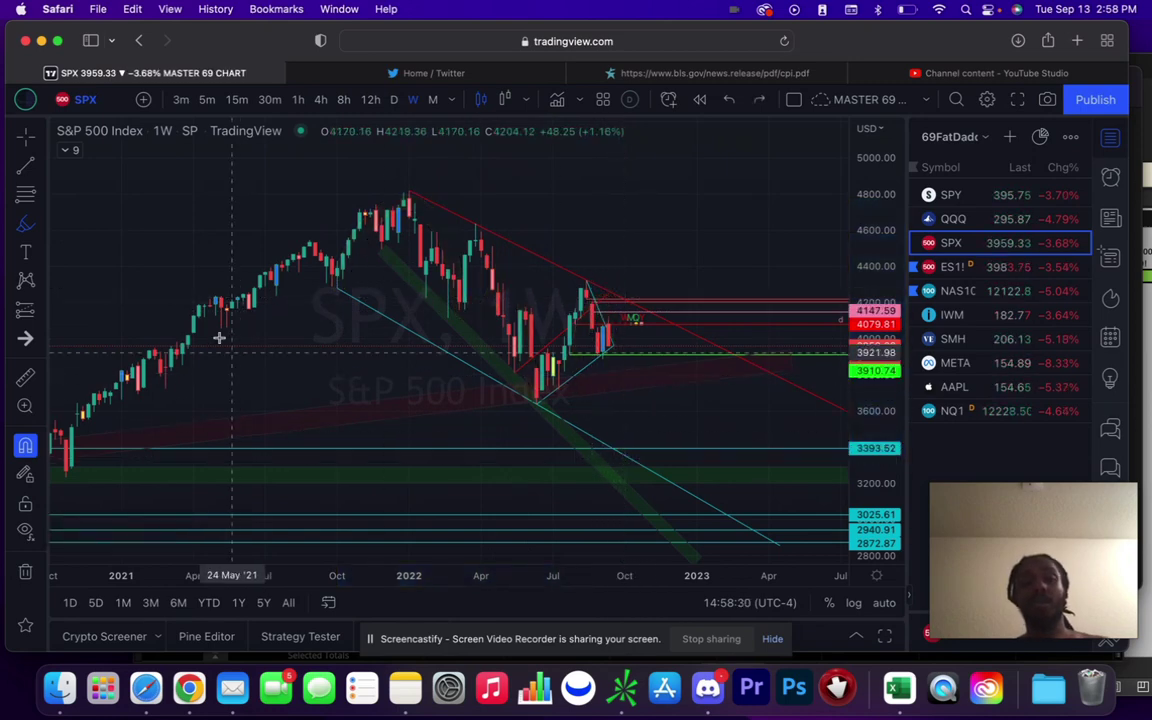
Circle the 2020 price action around the 3393.52 level with the Brush, sketch a drop from the latest candle, and undo both
left_click(42, 221)
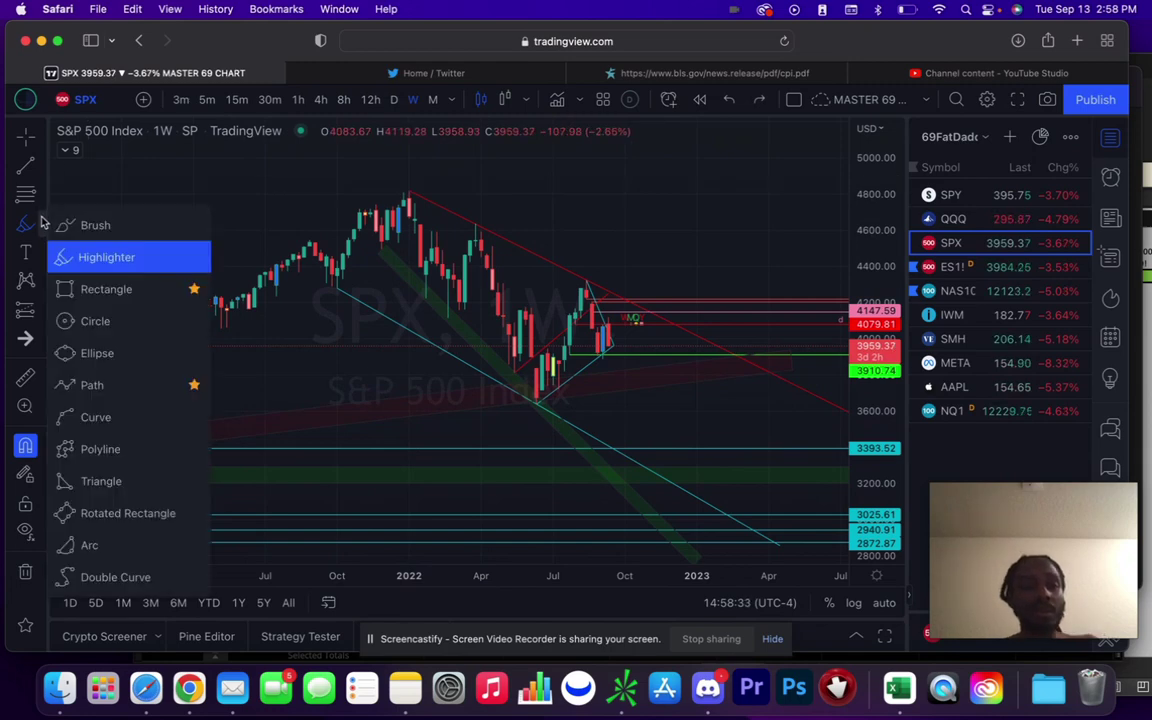
left_click(80, 225)
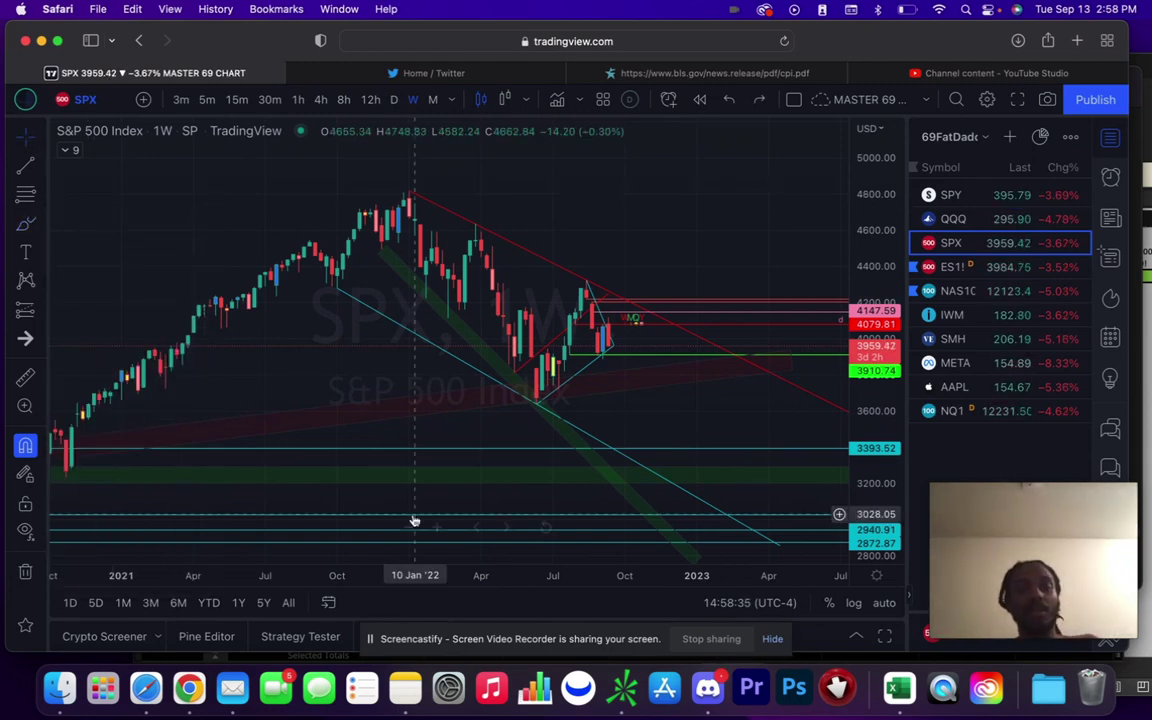
scroll(411, 525, "down", 5)
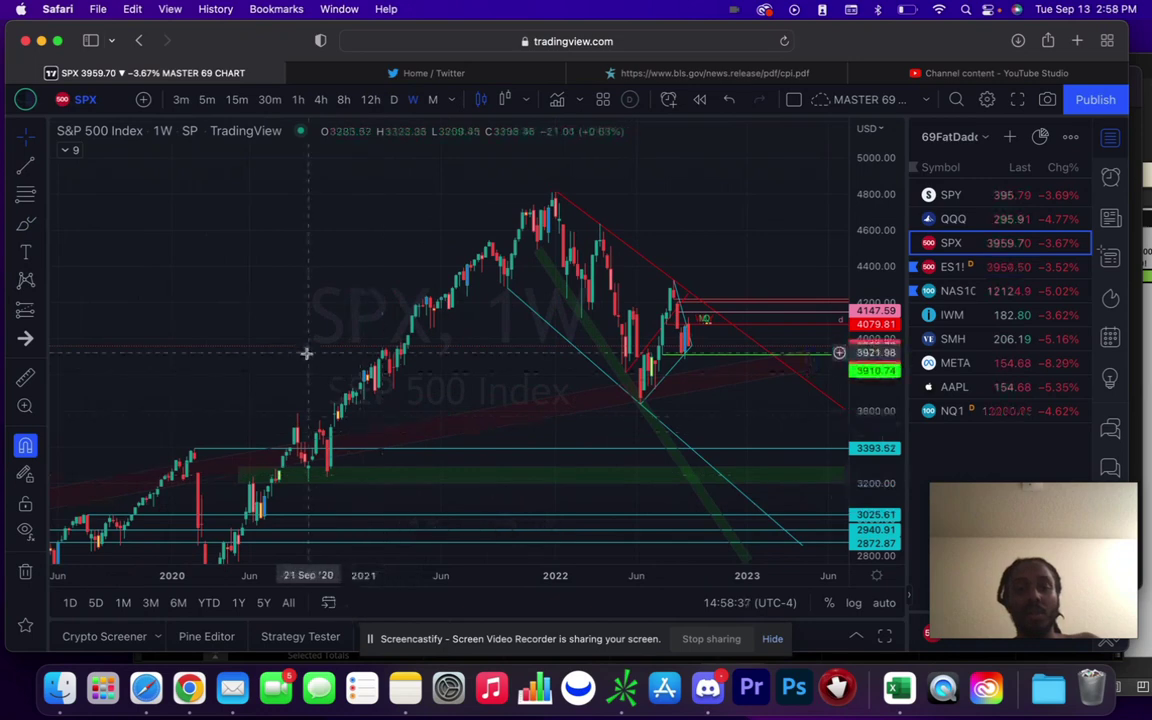
left_click_drag(307, 353, 309, 326)
left_click_drag(875, 186, 875, 242)
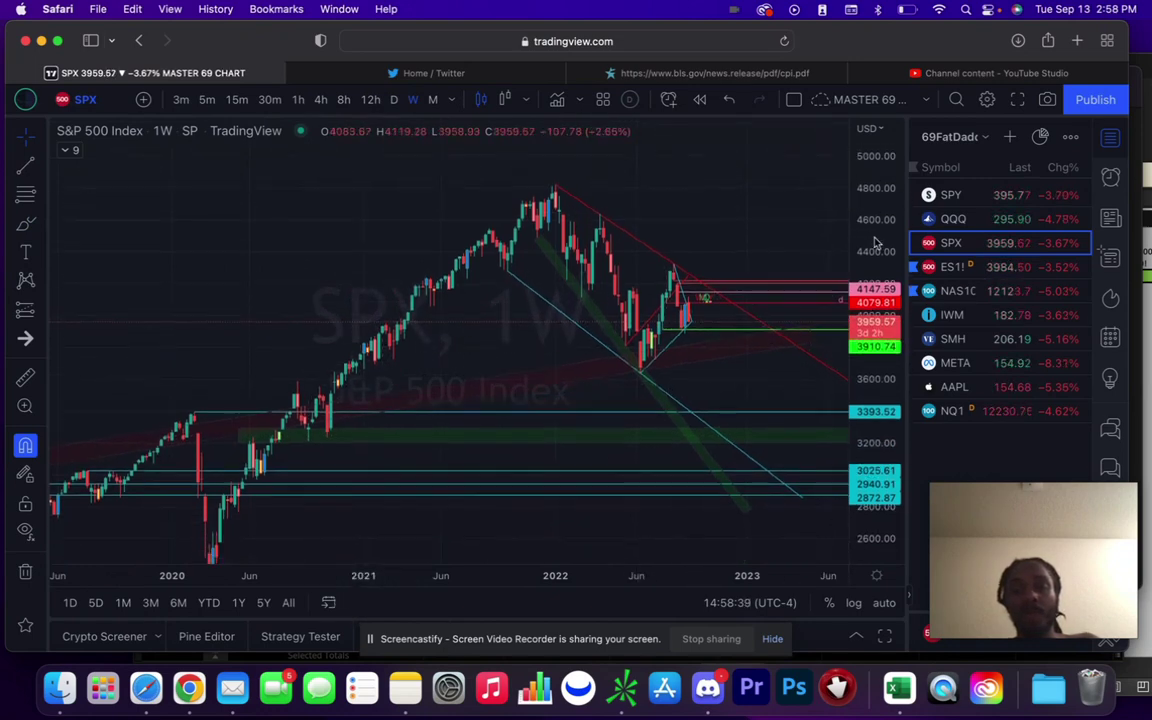
left_click(25, 225)
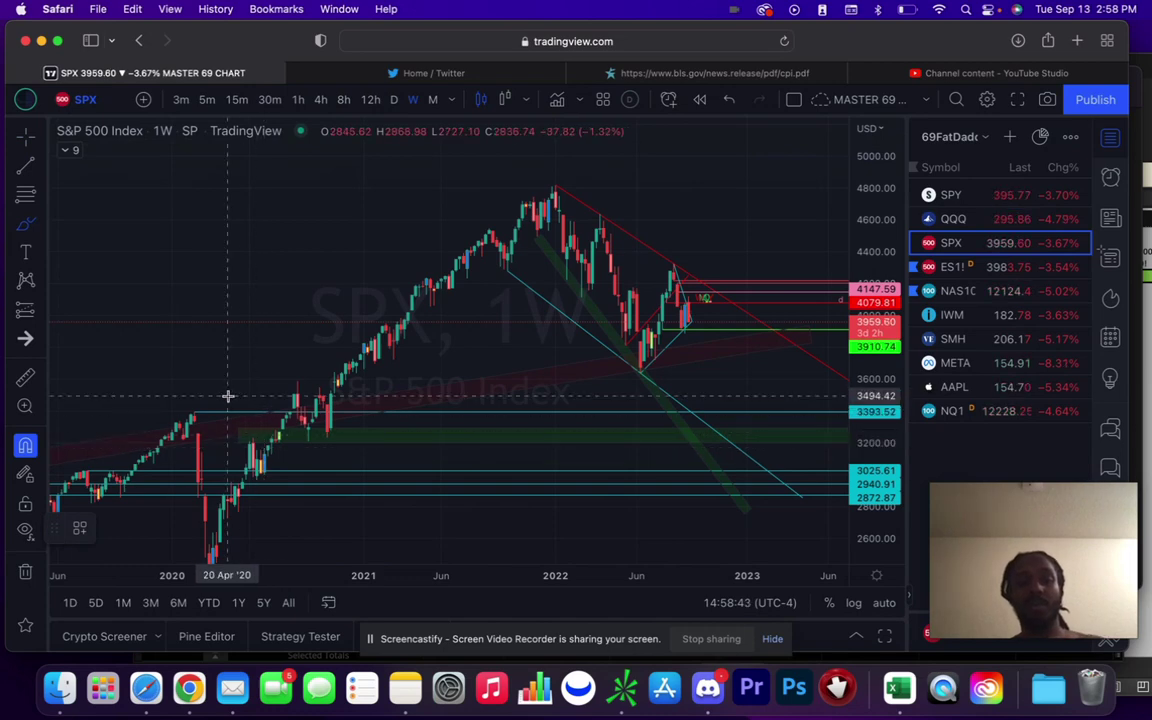
mouse_move(228, 396)
left_mouse_down()
mouse_move(165, 405)
mouse_move(230, 421)
mouse_move(368, 393)
mouse_move(243, 386)
left_mouse_up()
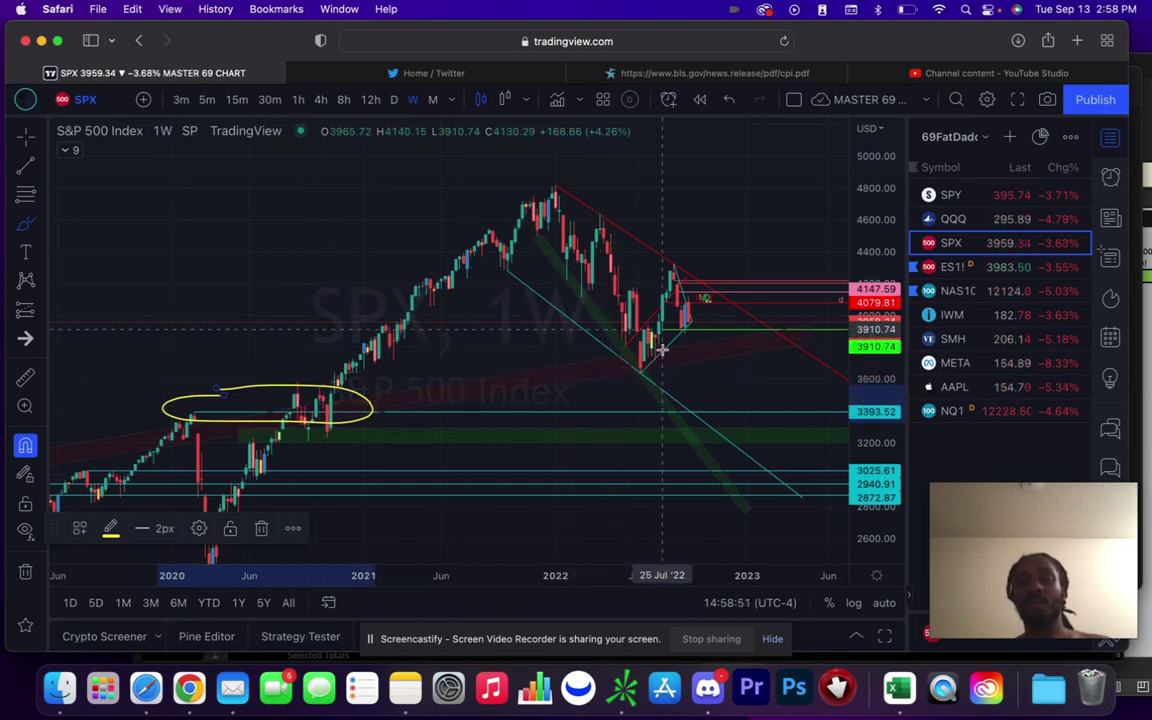
mouse_move(691, 320)
left_mouse_down()
mouse_move(690, 409)
mouse_move(709, 392)
left_mouse_up()
key("super+z")
key("super+z")
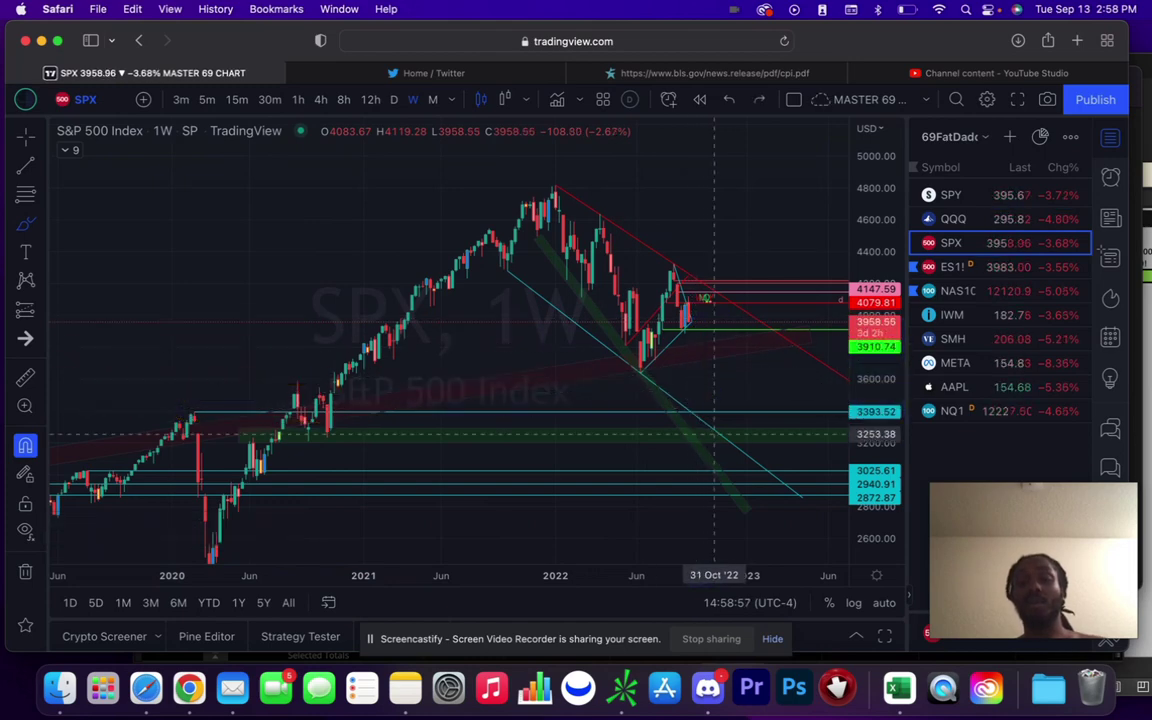
Switch the SPX chart to the monthly timeframe and hide the watchlist to give the 2016–2024 range more room
left_click(433, 100)
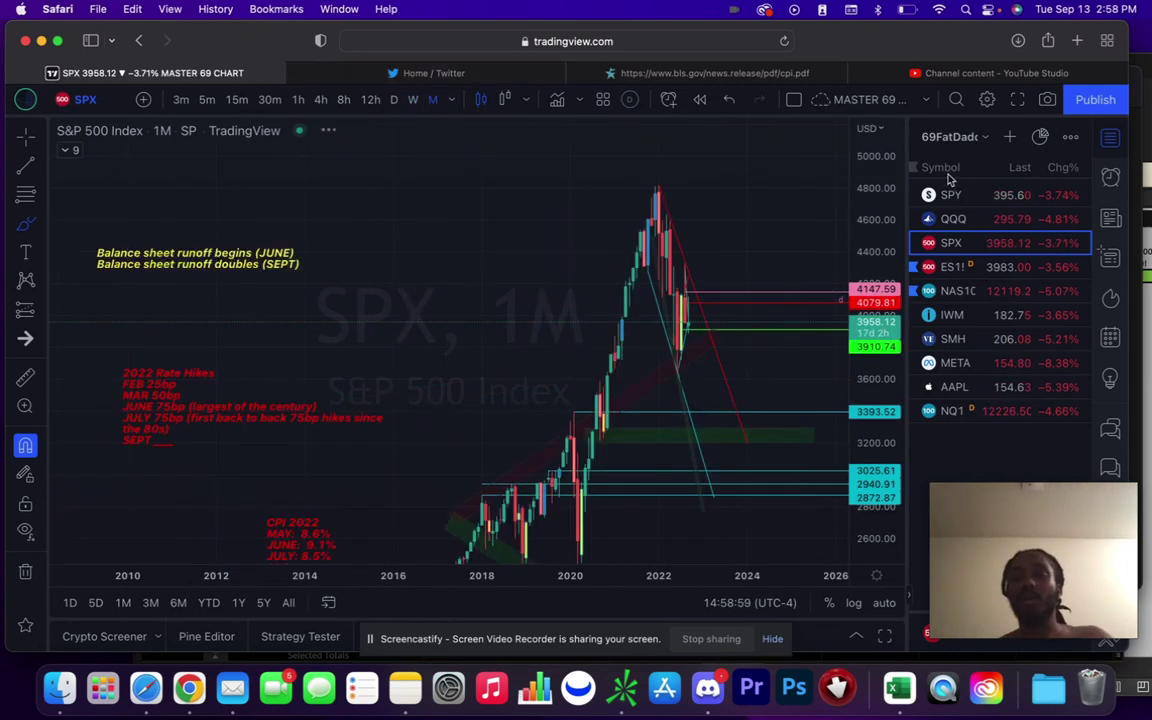
left_click(1106, 144)
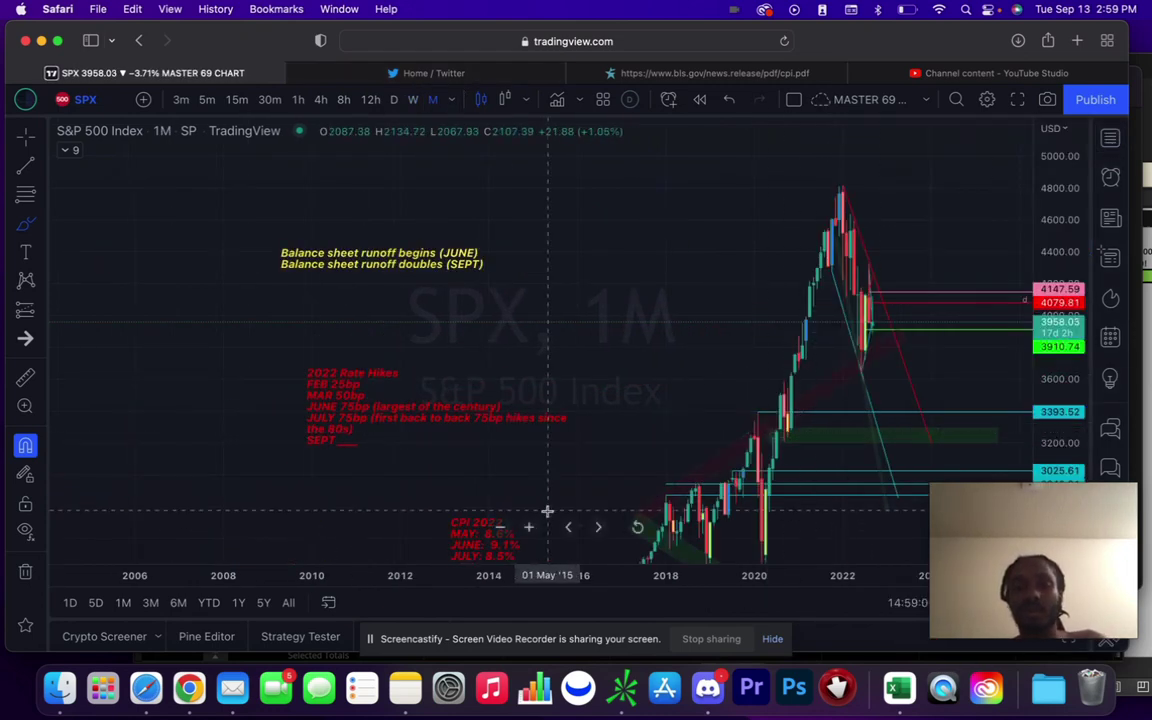
left_click(530, 528)
left_click(530, 528)
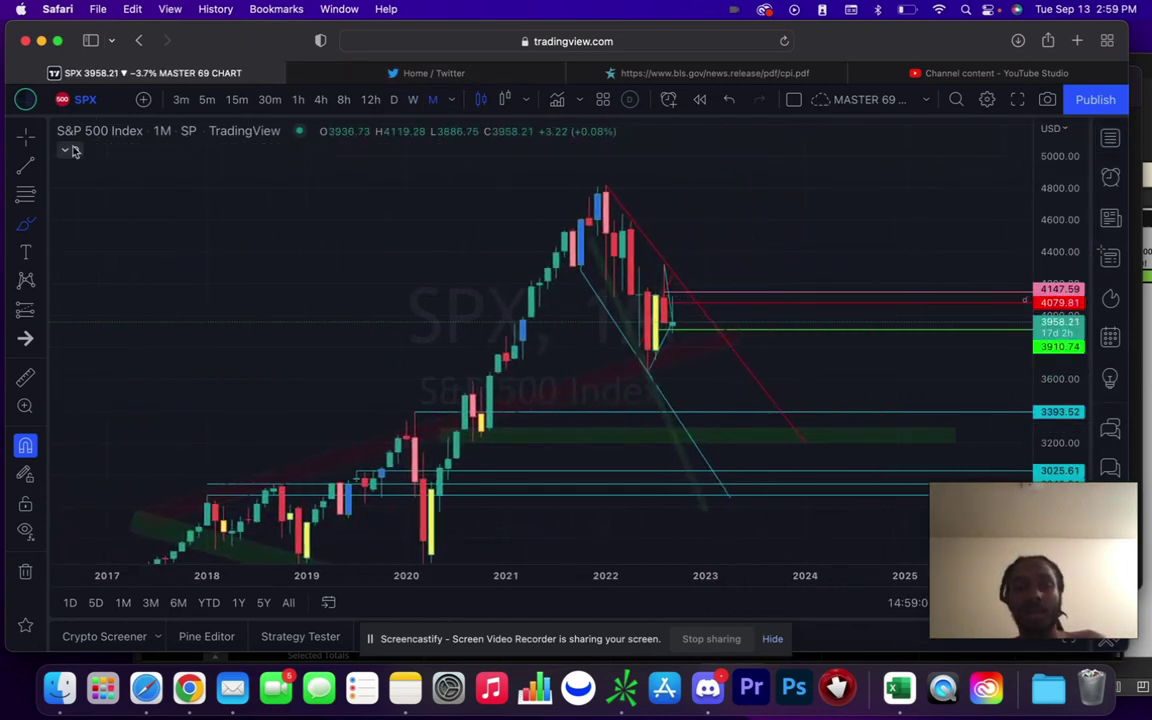
left_click_drag(1065, 226, 1065, 335)
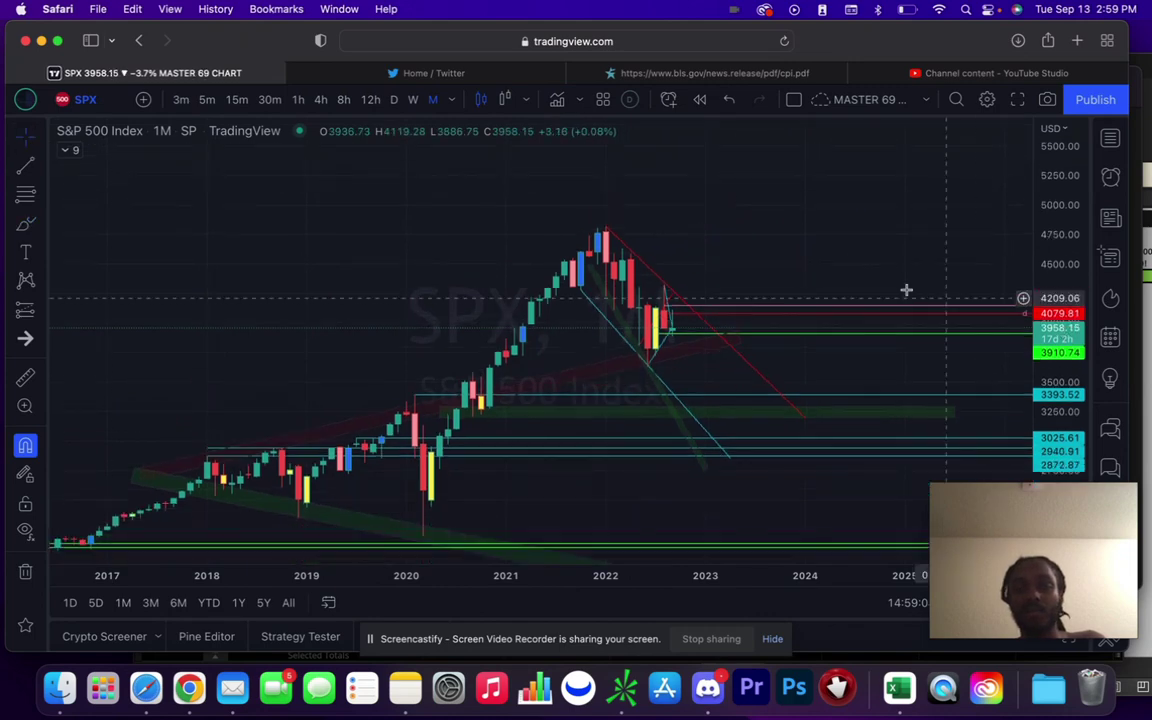
left_click_drag(870, 250, 923, 184)
left_click_drag(1078, 393, 1076, 430)
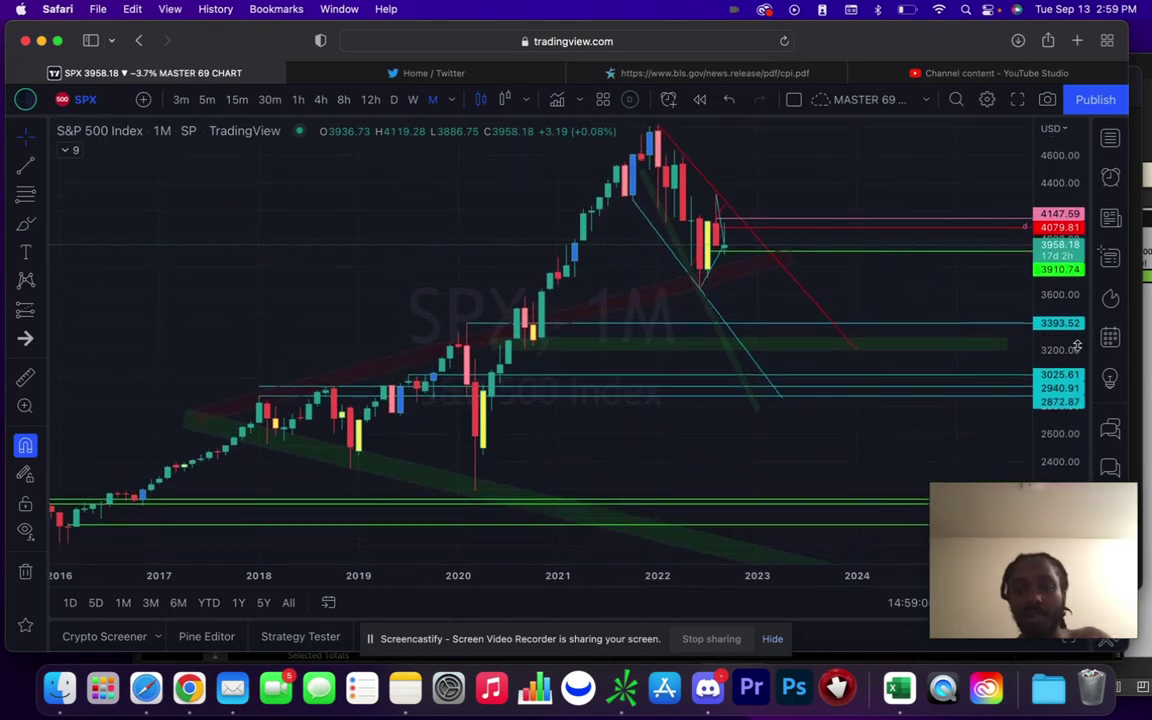
Trace the monthly swings from 2018 with the Brush up to a projected 2023 rise, and sketch an alternative drop ending with an arrow near 3250
left_click(22, 225)
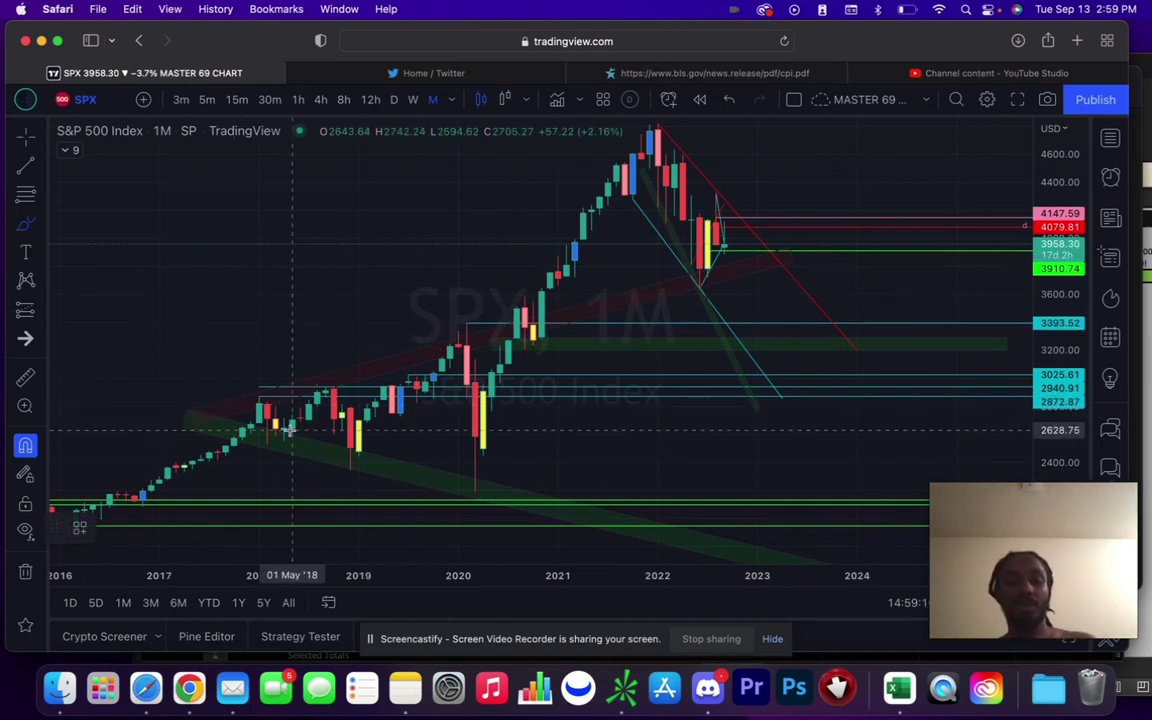
mouse_move(265, 430)
left_mouse_down()
mouse_move(320, 420)
mouse_move(350, 432)
mouse_move(440, 365)
mouse_move(466, 420)
mouse_move(500, 430)
mouse_move(533, 315)
mouse_move(582, 212)
mouse_move(640, 150)
mouse_move(672, 185)
mouse_move(692, 287)
mouse_move(779, 133)
left_mouse_up()
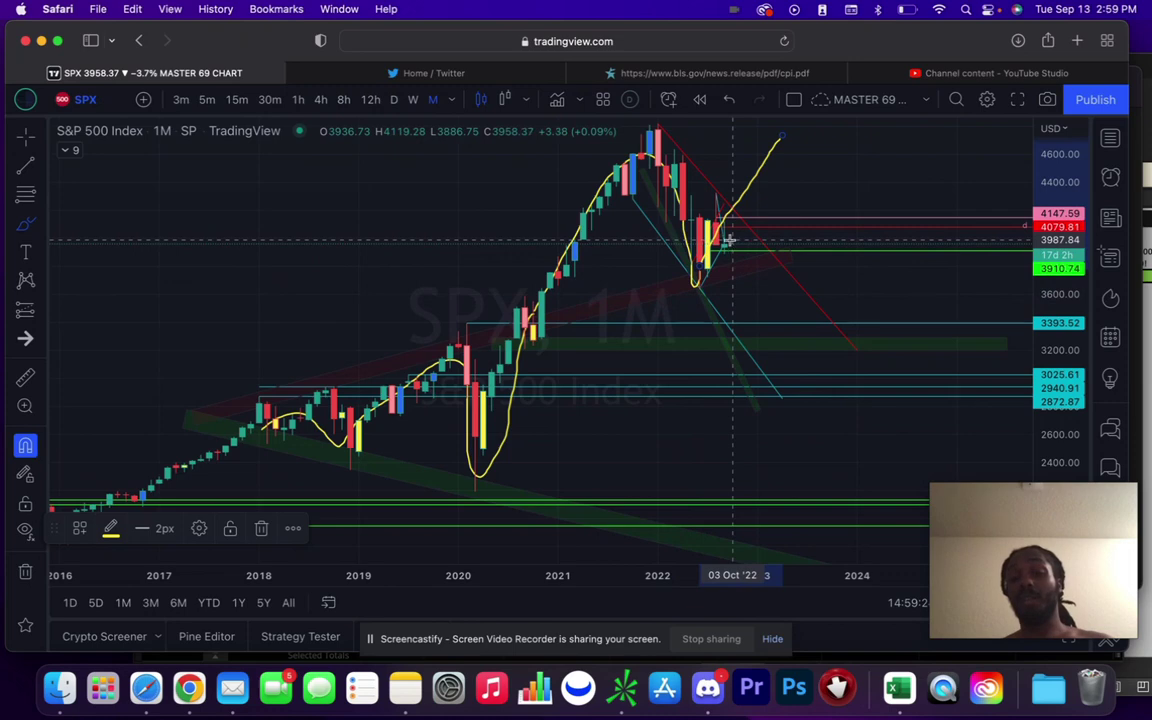
left_click_drag(737, 261, 748, 289)
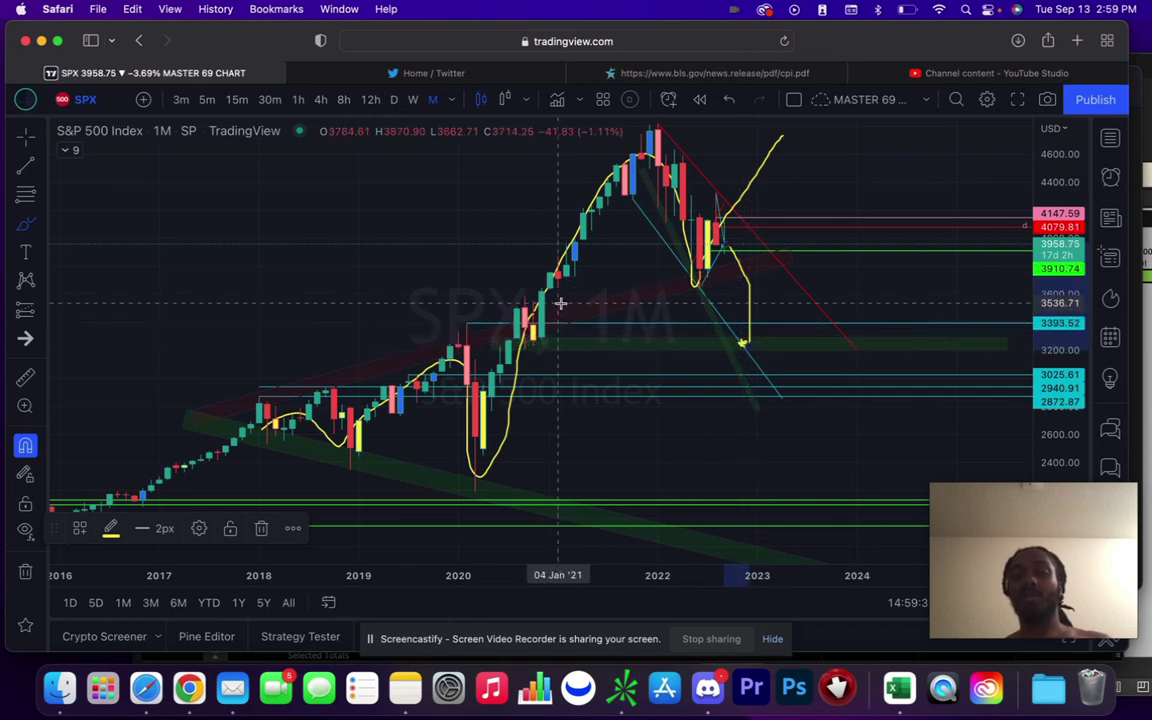
Circle the 2020 action near 3393.52 with the Brush, and sketch a projected bounce to about 3900 followed by a decline to about 2900
mouse_move(490, 318)
left_mouse_down()
mouse_move(607, 310)
mouse_move(517, 302)
left_mouse_up()
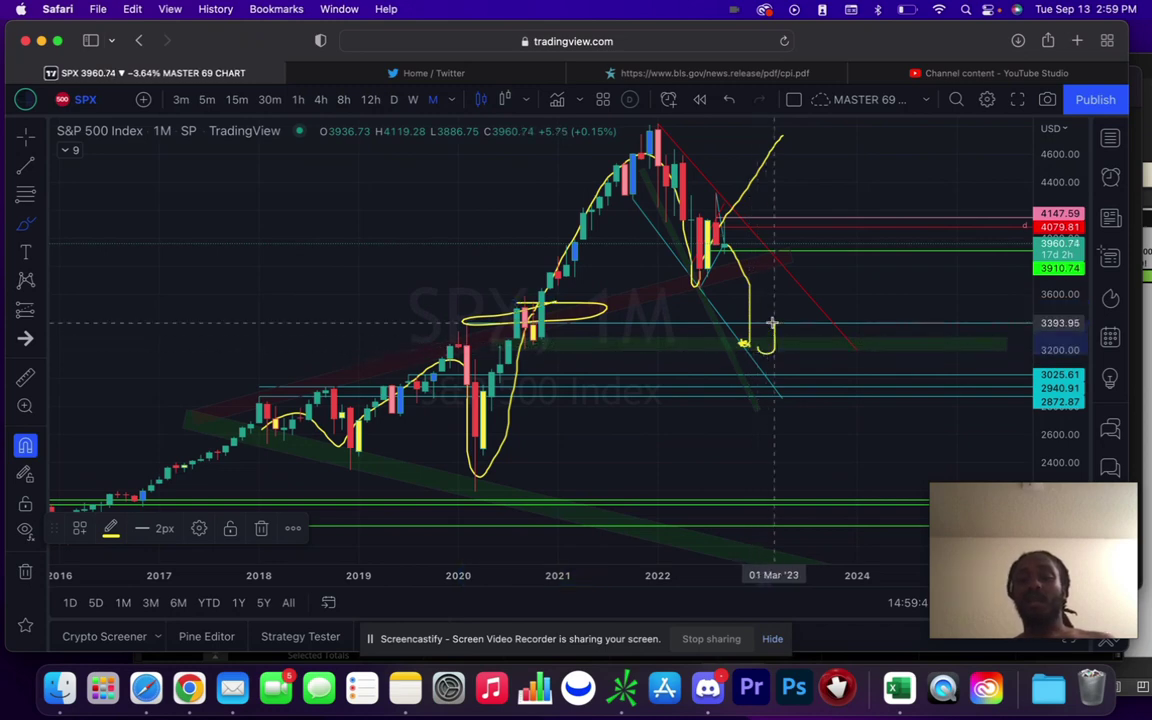
left_click_drag(772, 322, 772, 278)
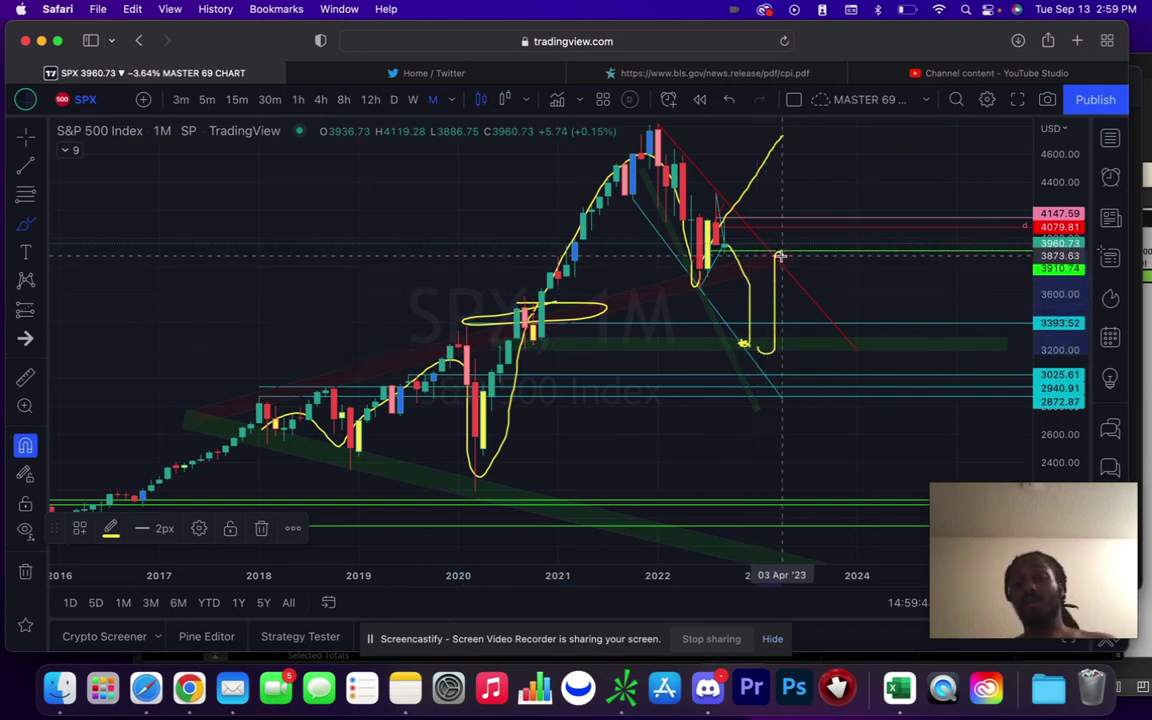
mouse_move(790, 276)
left_mouse_down()
mouse_move(830, 386)
mouse_move(873, 384)
left_mouse_up()
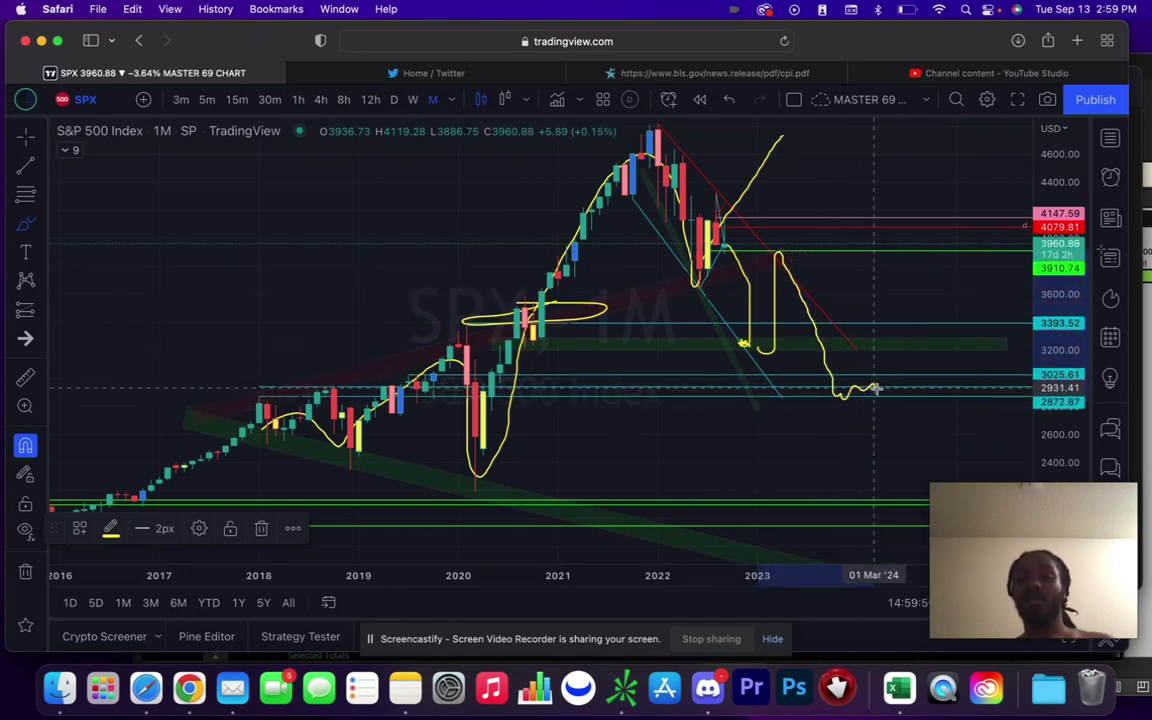
Brush a rising stroke from the mid-2022 low and a falling stroke through the latest monthly candles
left_click(22, 141)
left_click_drag(370, 191, 328, 172)
left_click_drag(1049, 260, 1049, 321)
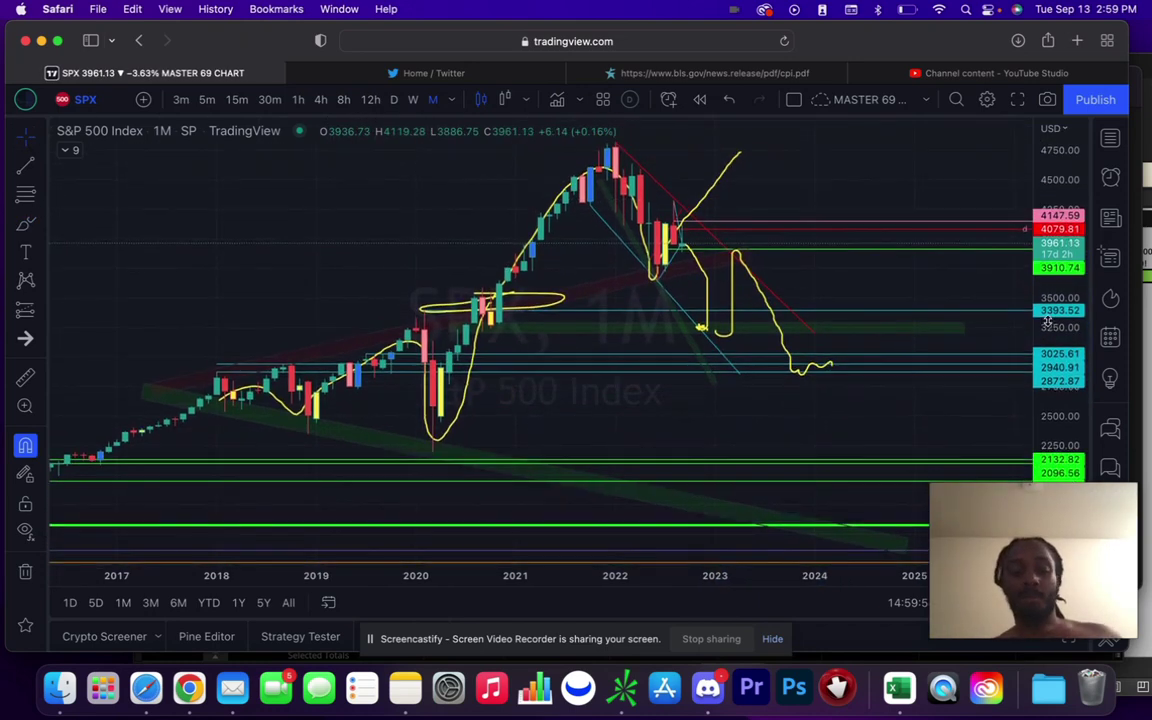
left_click(26, 224)
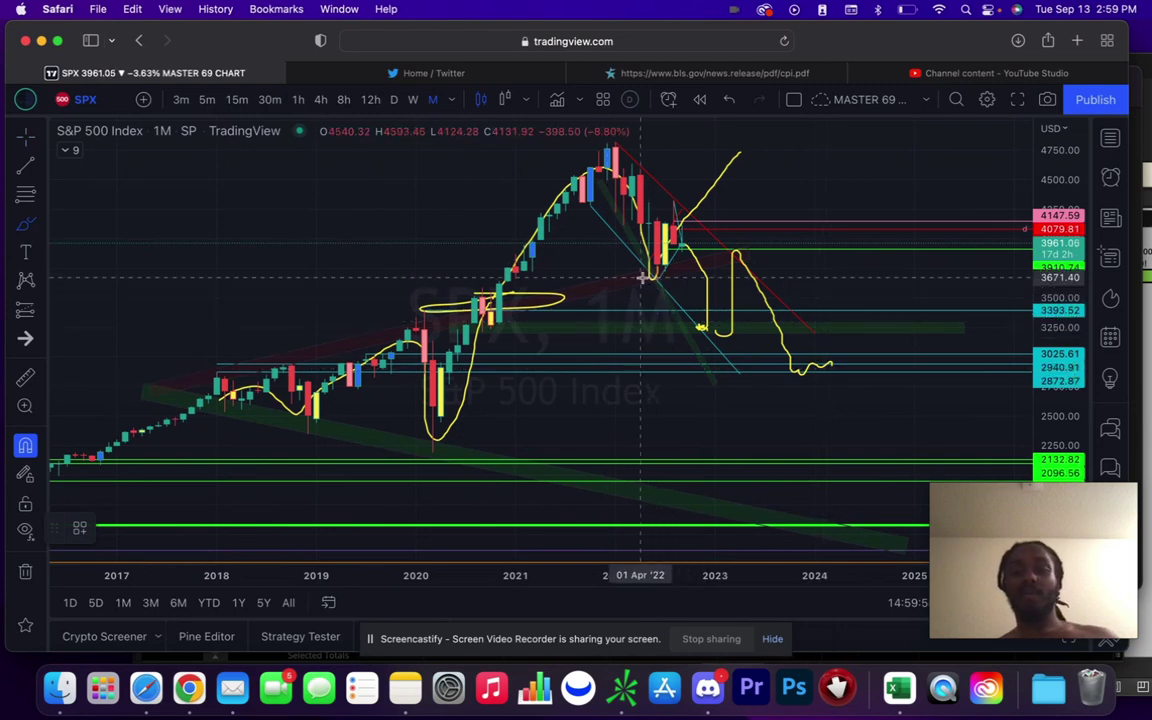
mouse_move(648, 281)
left_mouse_down()
mouse_move(707, 214)
mouse_move(682, 291)
left_mouse_up()
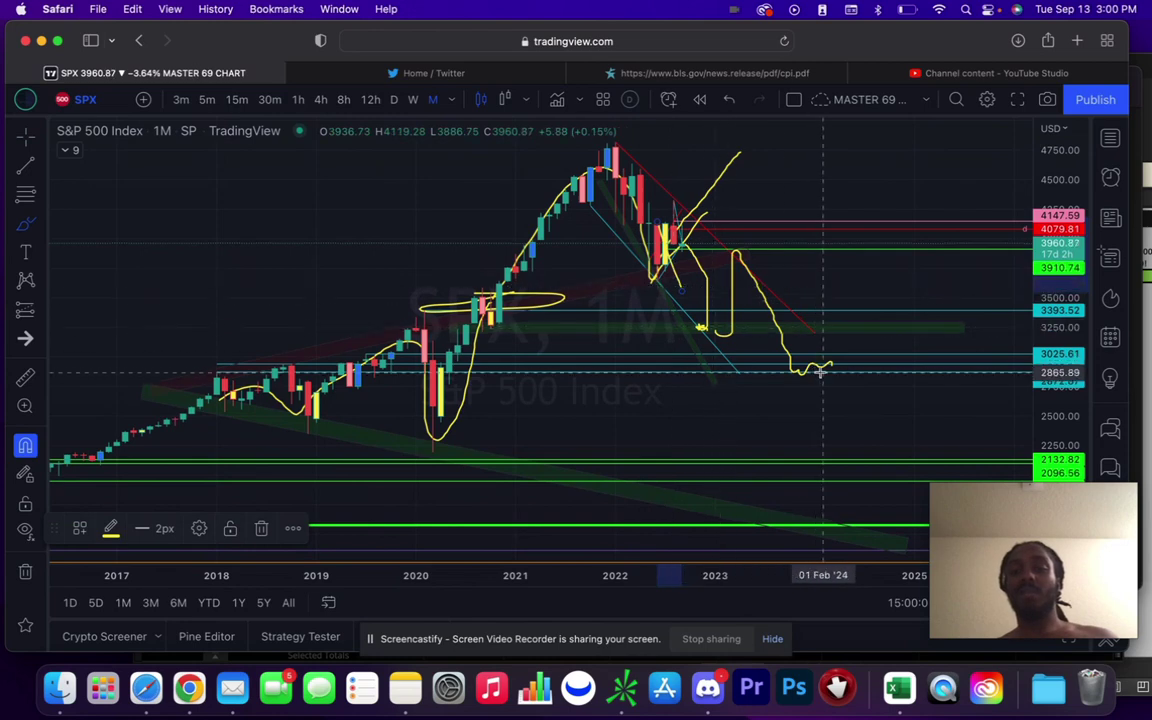
Sketch a further projected drop from about 2940 to the thick green support line in 2024, and undo that stroke
left_click_drag(827, 363, 863, 455)
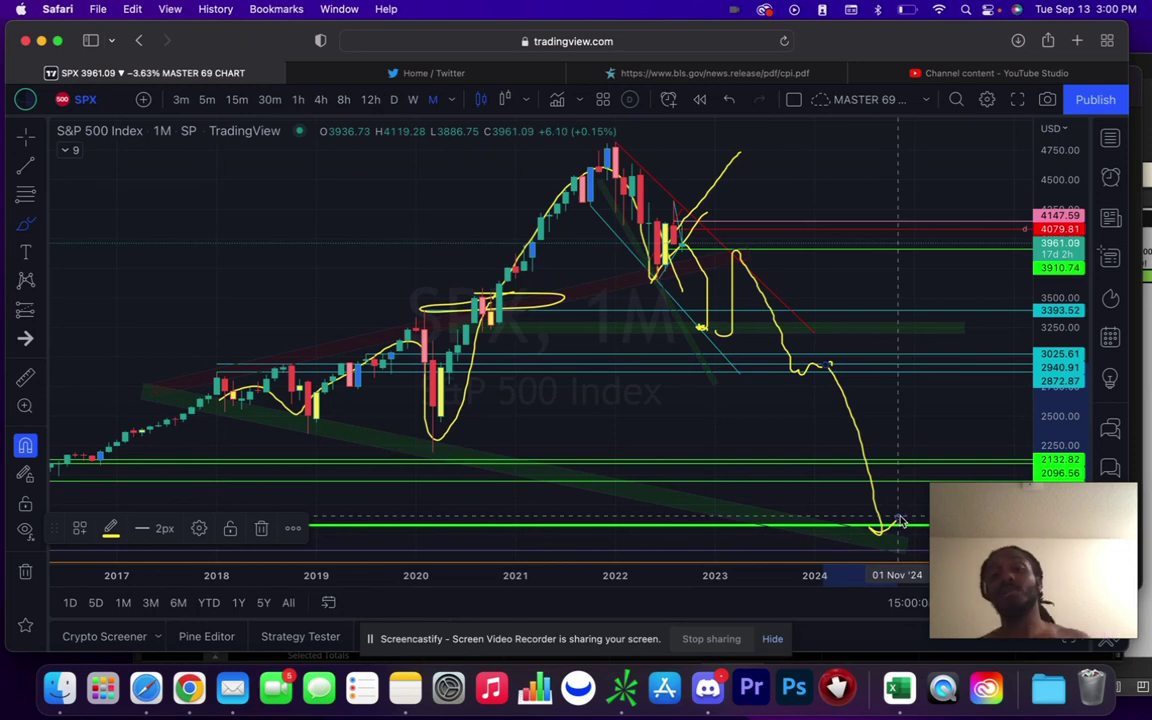
key("super+z")
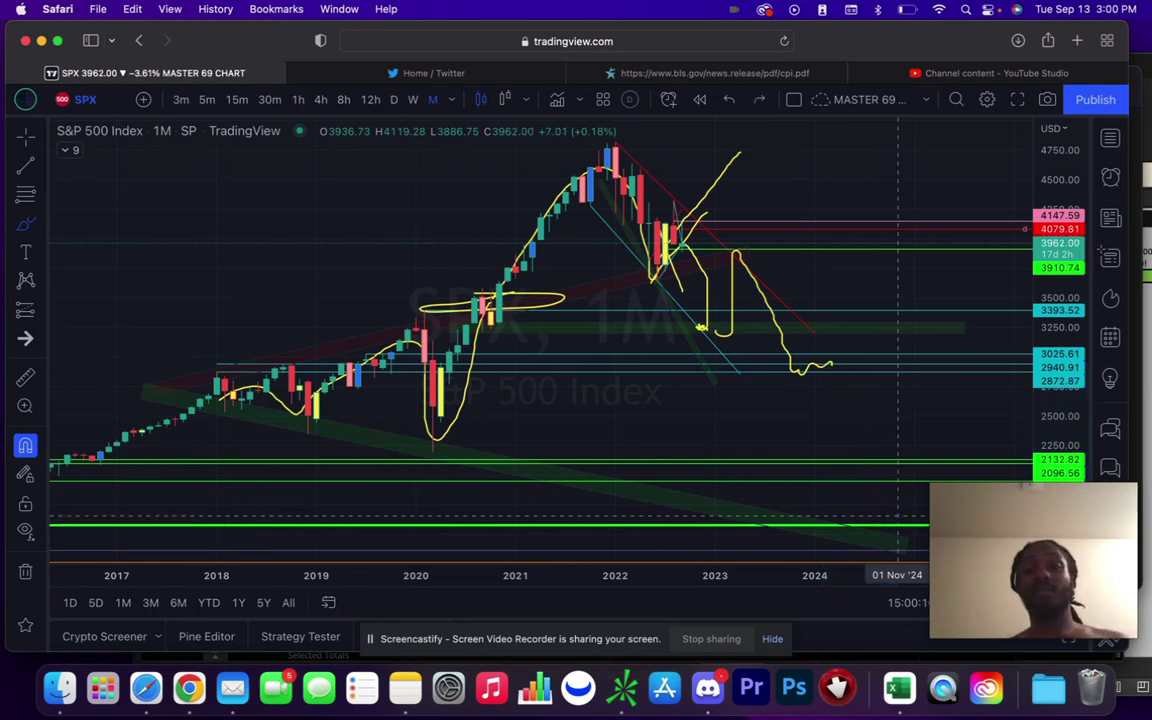
Undo the remaining Brush strokes so the monthly chart is clear of the sketched price paths
key("super+z")
key("super+z")
key("super+z")
key("super+z")
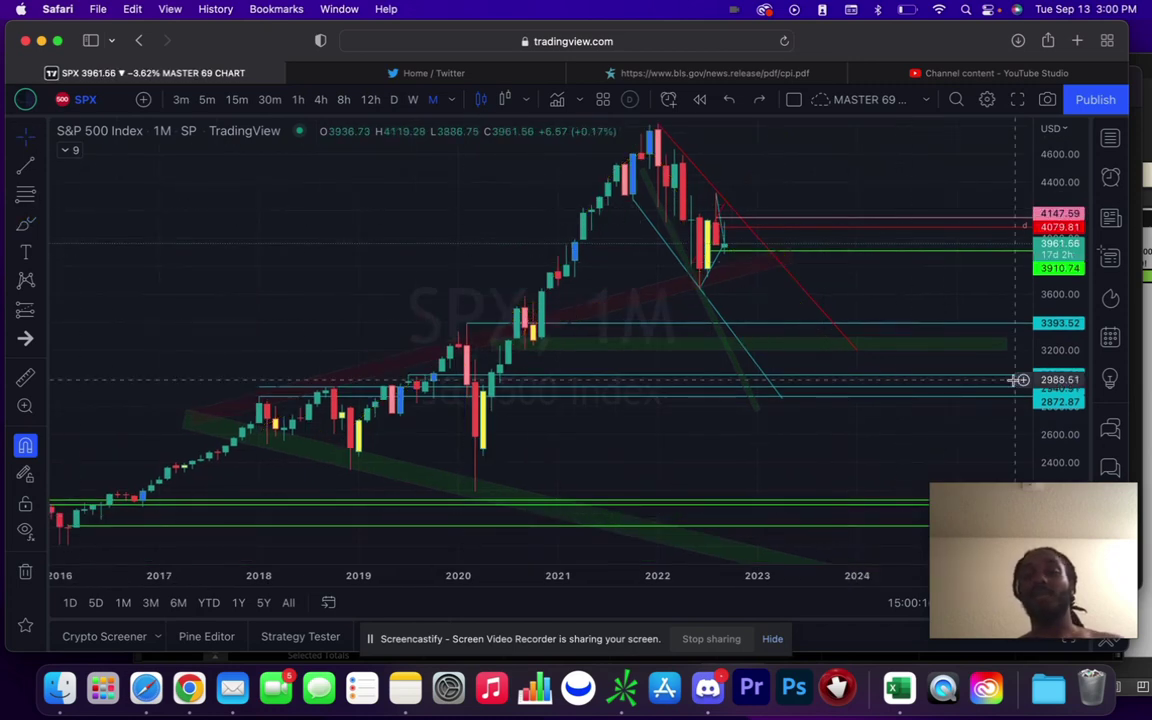
Show the watchlist and examine the monthly history back to the early 2000s, including the dot-com / GFC highs line at 1576.09
left_click_drag(1040, 258, 1046, 278)
left_click(1121, 143)
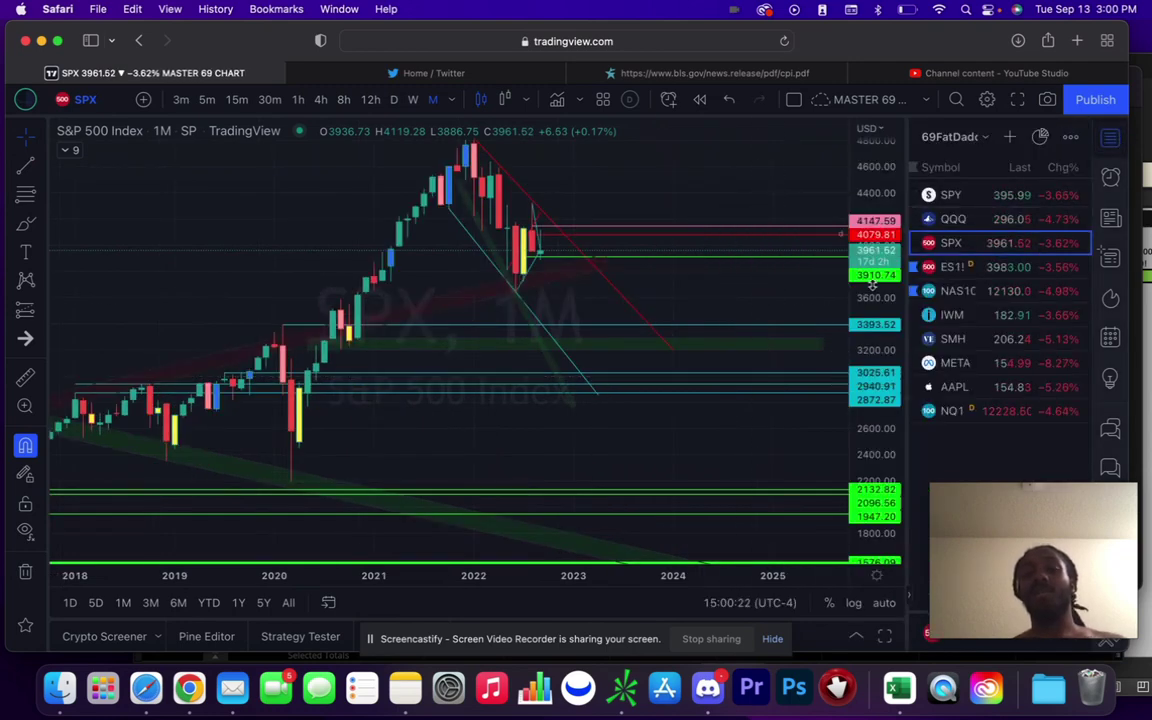
left_click_drag(873, 296, 871, 315)
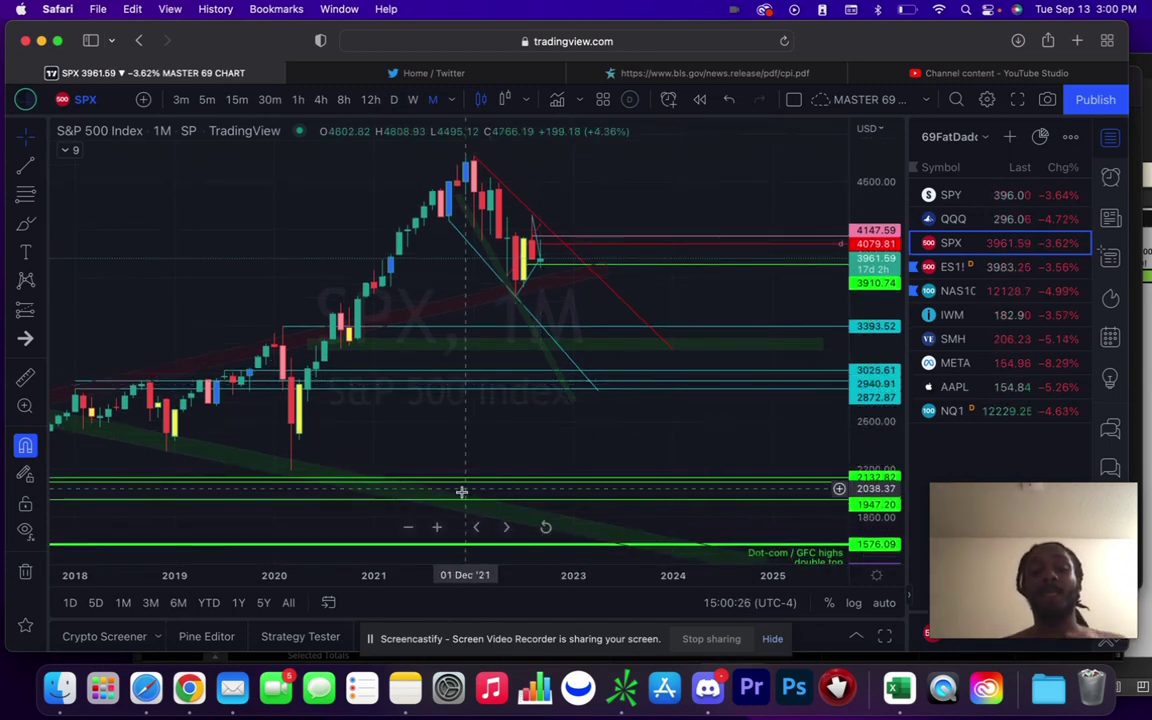
left_click(408, 527)
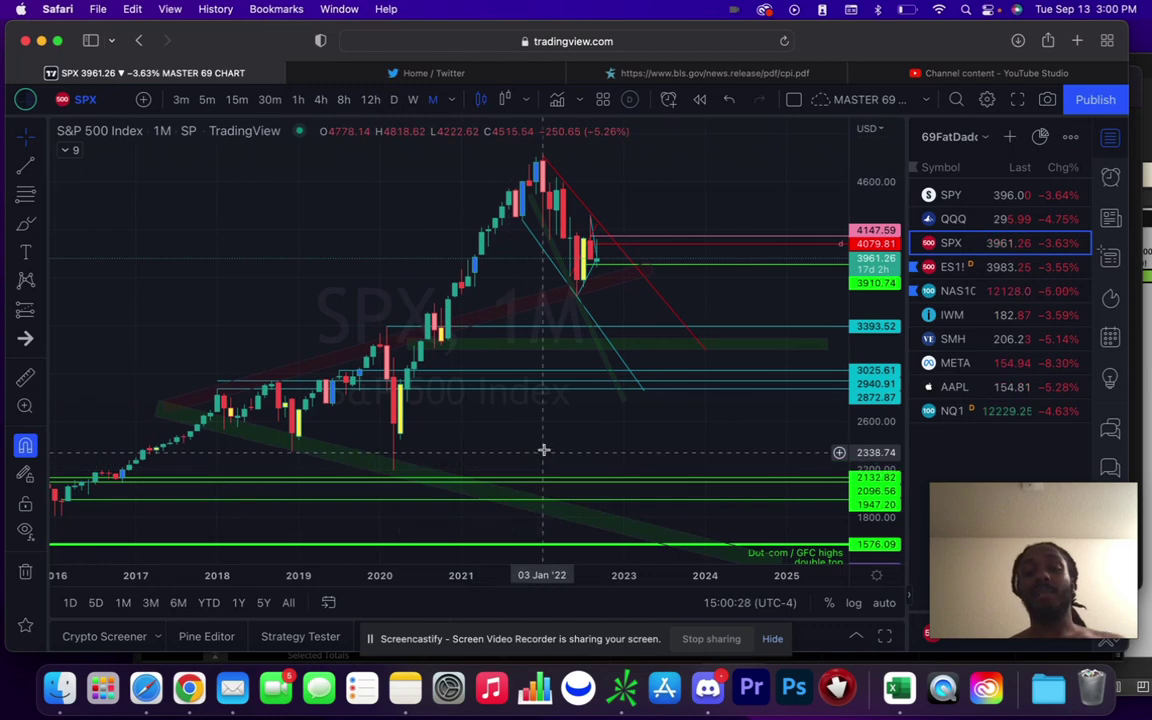
left_click_drag(543, 450, 540, 393)
left_click_drag(866, 286, 868, 296)
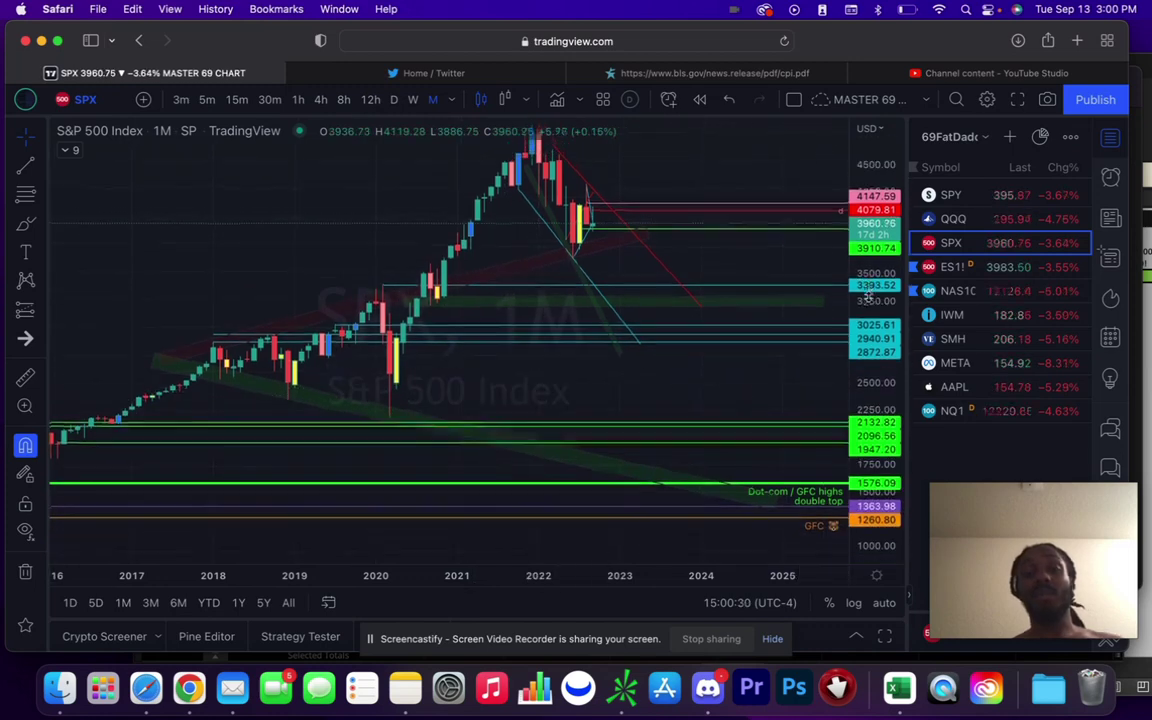
mouse_move(488, 518)
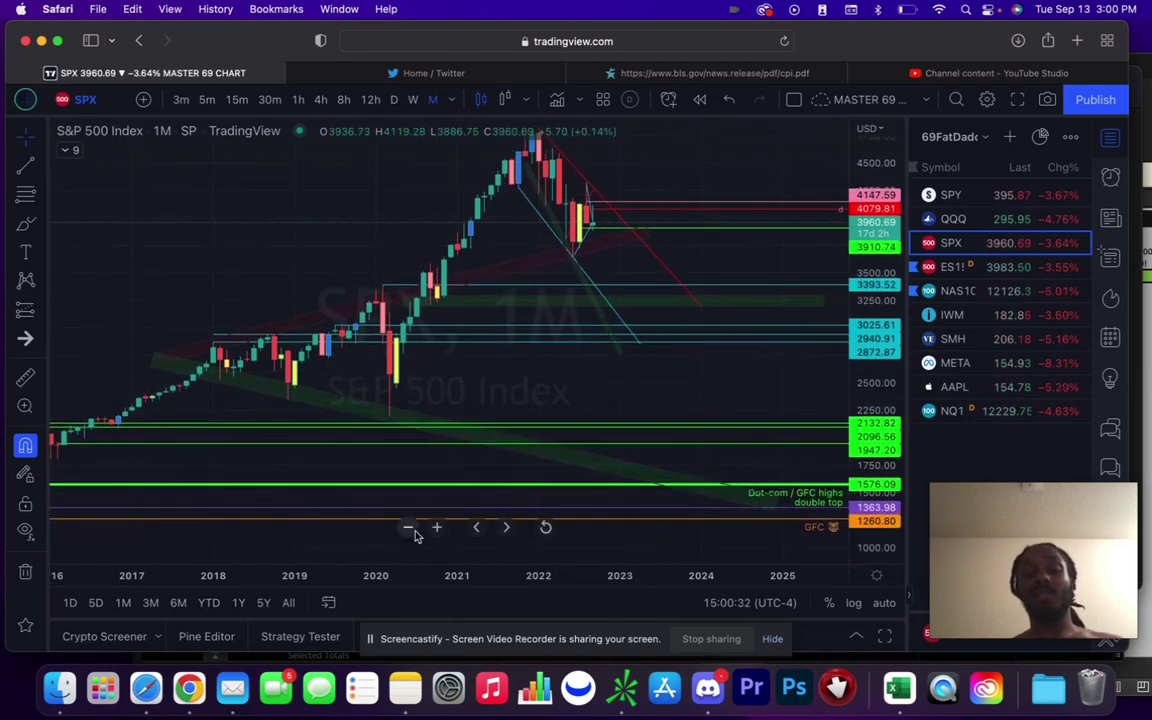
left_click(409, 527)
left_click(409, 527)
left_click(409, 527)
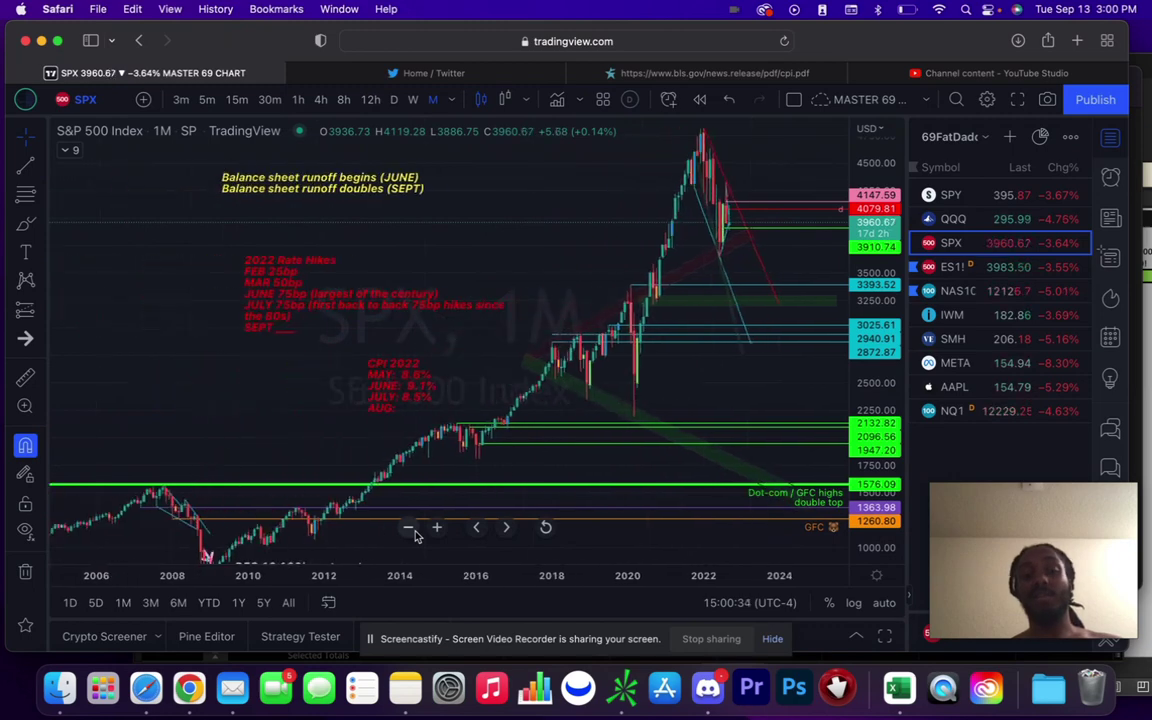
left_click_drag(393, 453, 324, 419)
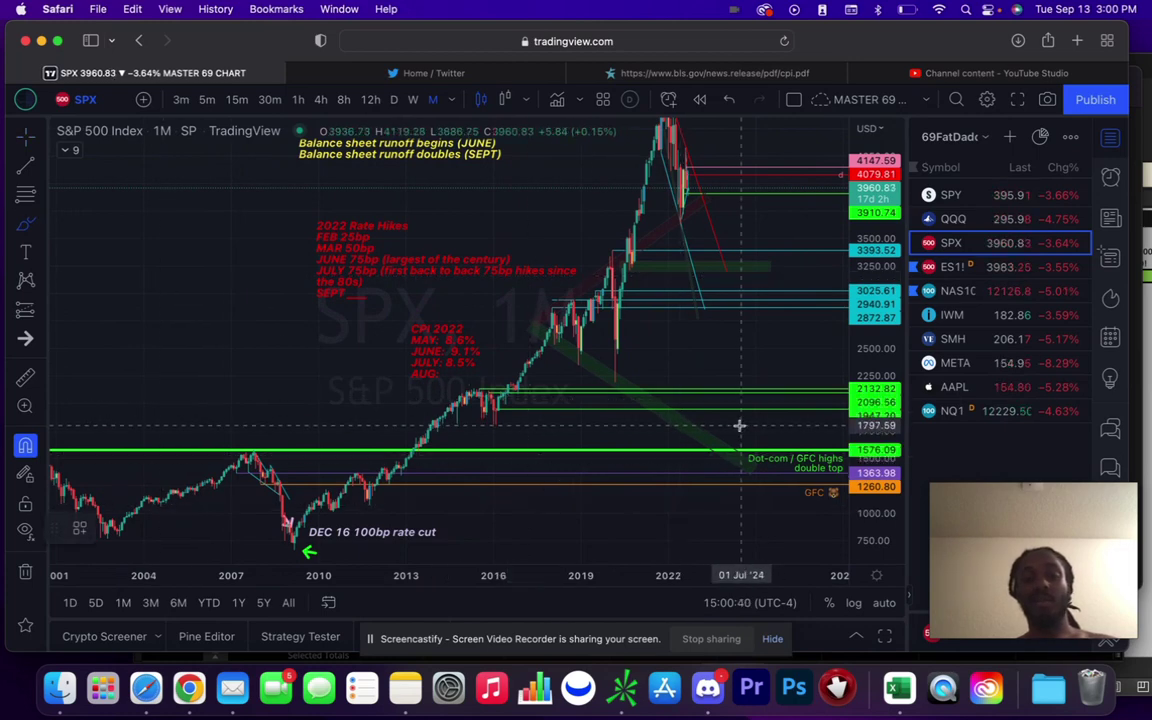
Hide the watchlist and circle the 2000 peak, the 2007 peak and the 1576.09 line near 2025 with the Brush
left_click(1110, 137)
mouse_move(258, 438)
left_mouse_down()
mouse_move(210, 462)
mouse_move(236, 438)
left_mouse_up()
mouse_move(435, 444)
left_mouse_down()
mouse_move(403, 459)
mouse_move(417, 445)
left_mouse_up()
mouse_move(945, 445)
left_mouse_down()
mouse_move(898, 455)
mouse_move(932, 461)
mouse_move(941, 445)
left_mouse_up()
left_click_drag(1010, 560, 997, 276)
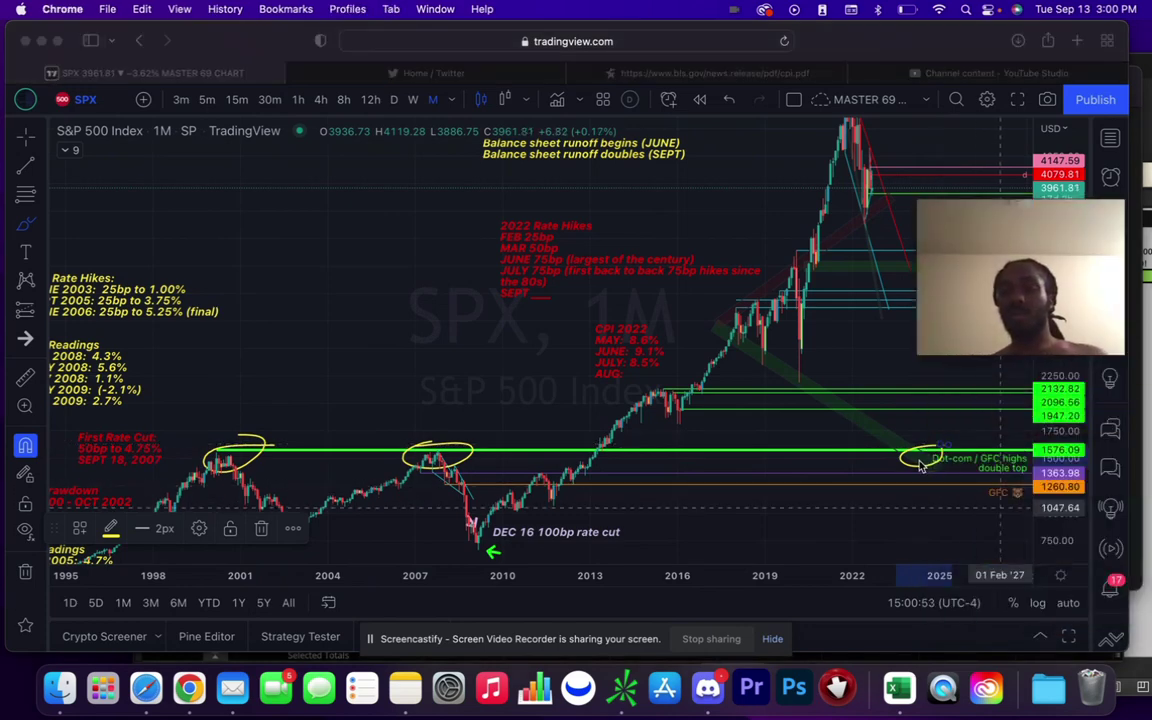
Undo the three Brush circles along the 1576.09 line
left_click(28, 140)
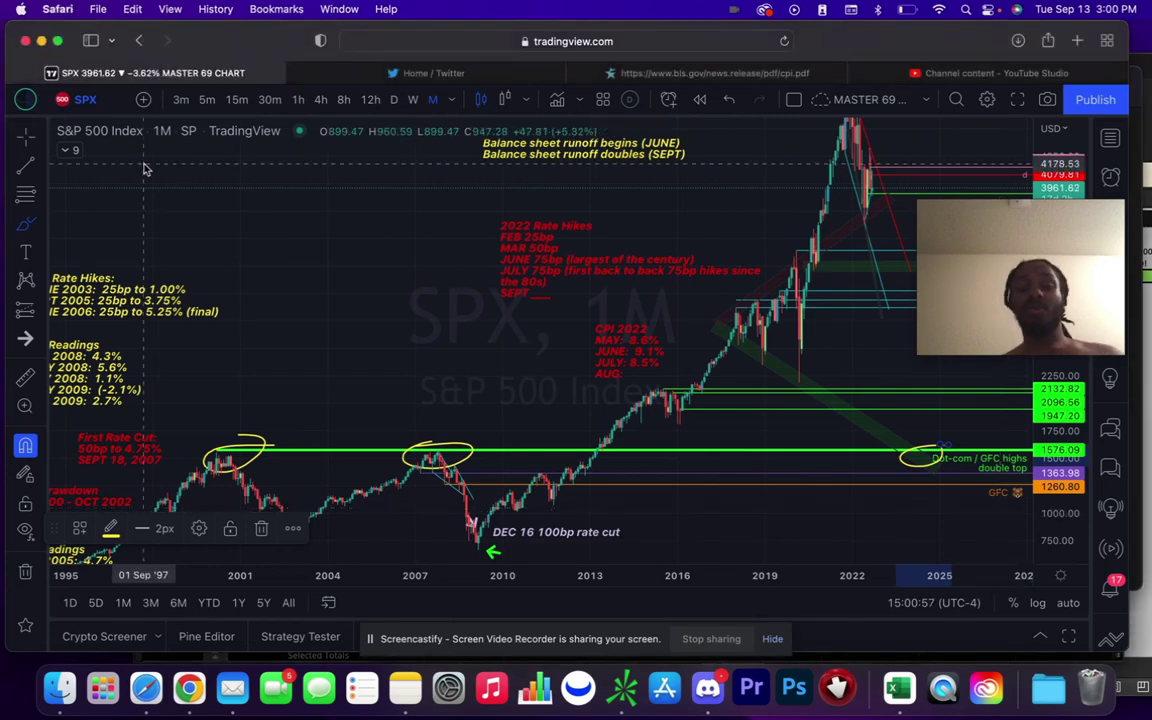
key("super+z")
key("super+z")
key("super+z")
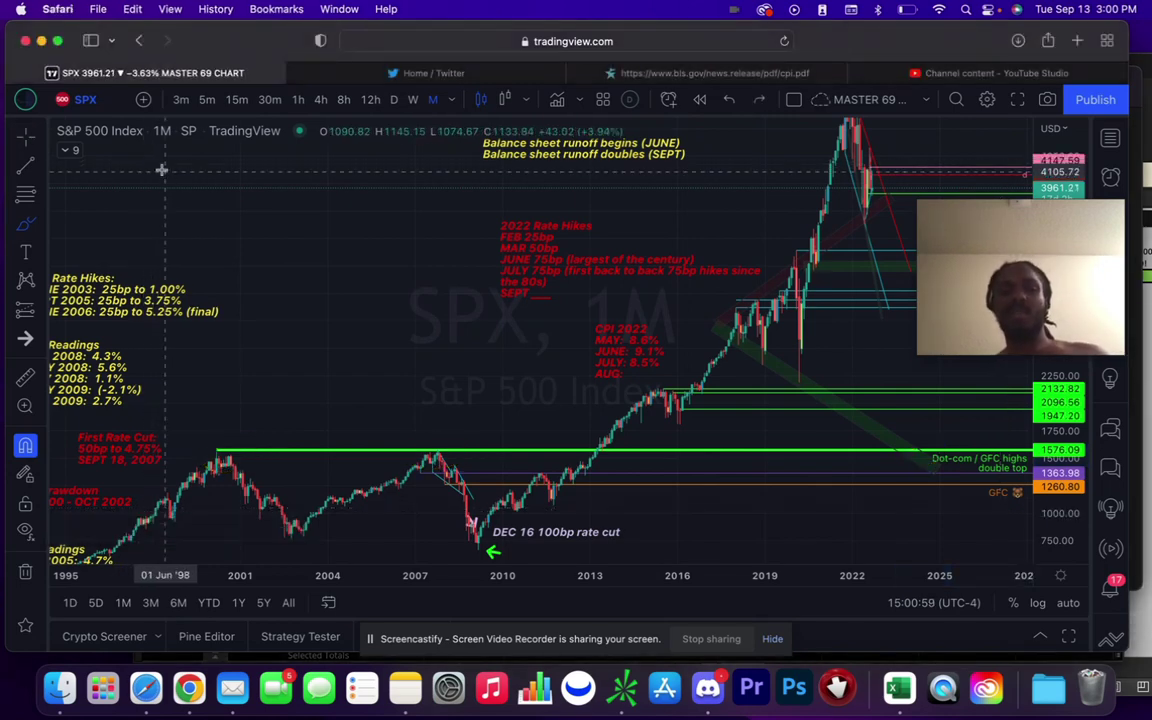
Brush a projected drop from the latest monthly candle to the green zone near 3250 in early 2023, and undo that stroke
left_click(28, 139)
scroll(420, 320, "right", 5)
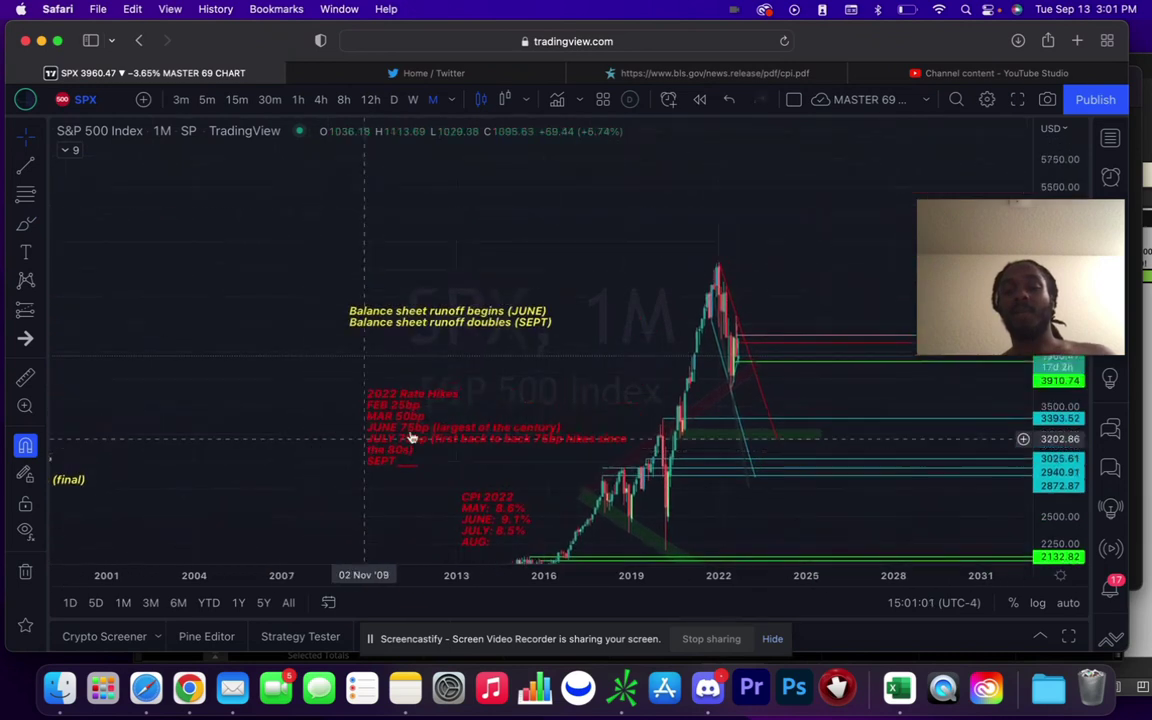
left_click(530, 528)
left_click(530, 528)
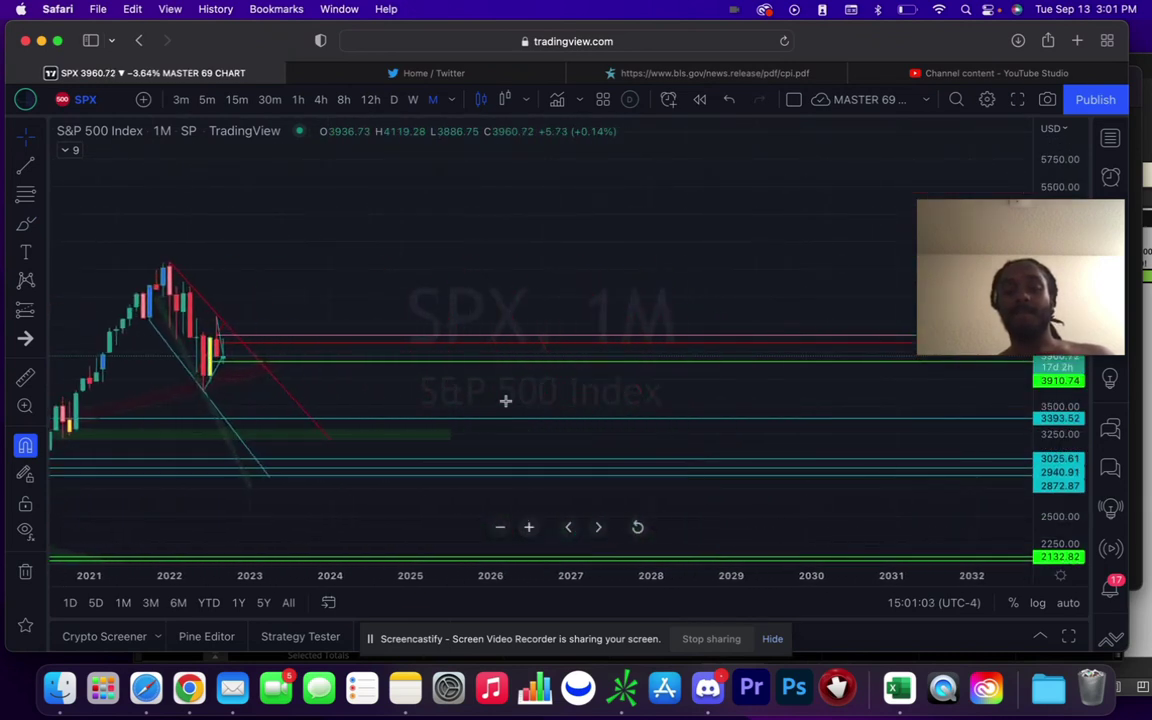
left_click_drag(463, 265, 686, 193)
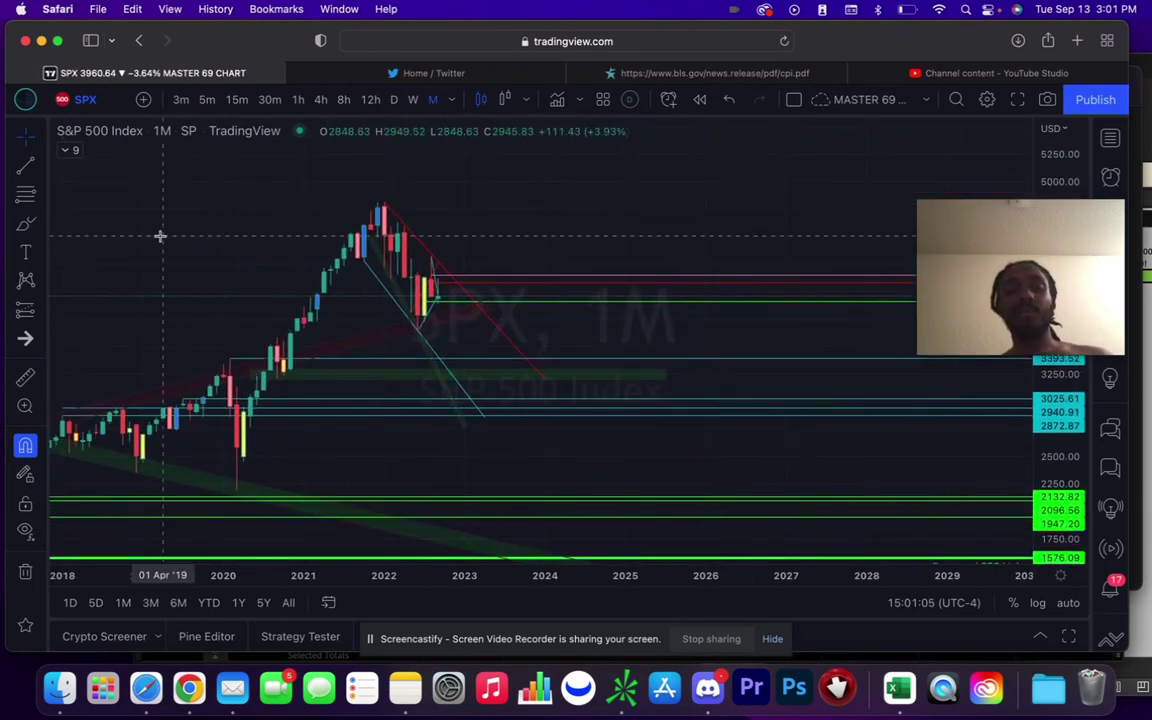
left_click_drag(159, 237, 183, 233)
left_click(31, 228)
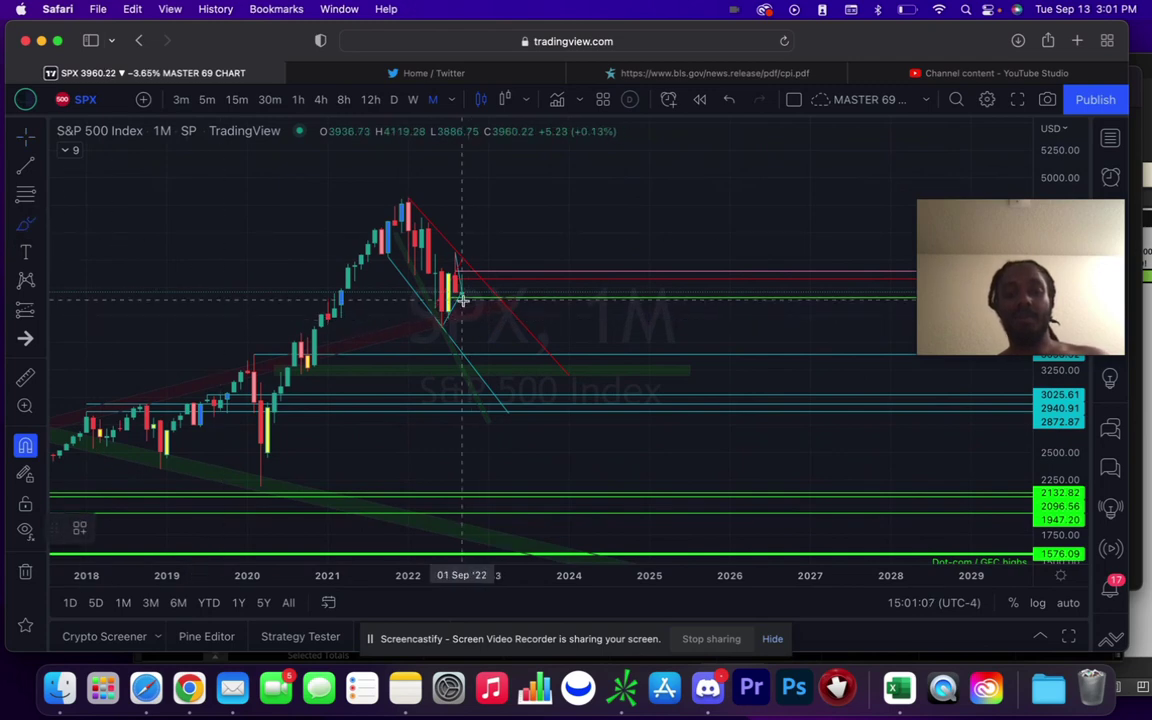
mouse_move(463, 305)
left_mouse_down()
mouse_move(478, 355)
mouse_move(502, 375)
left_mouse_up()
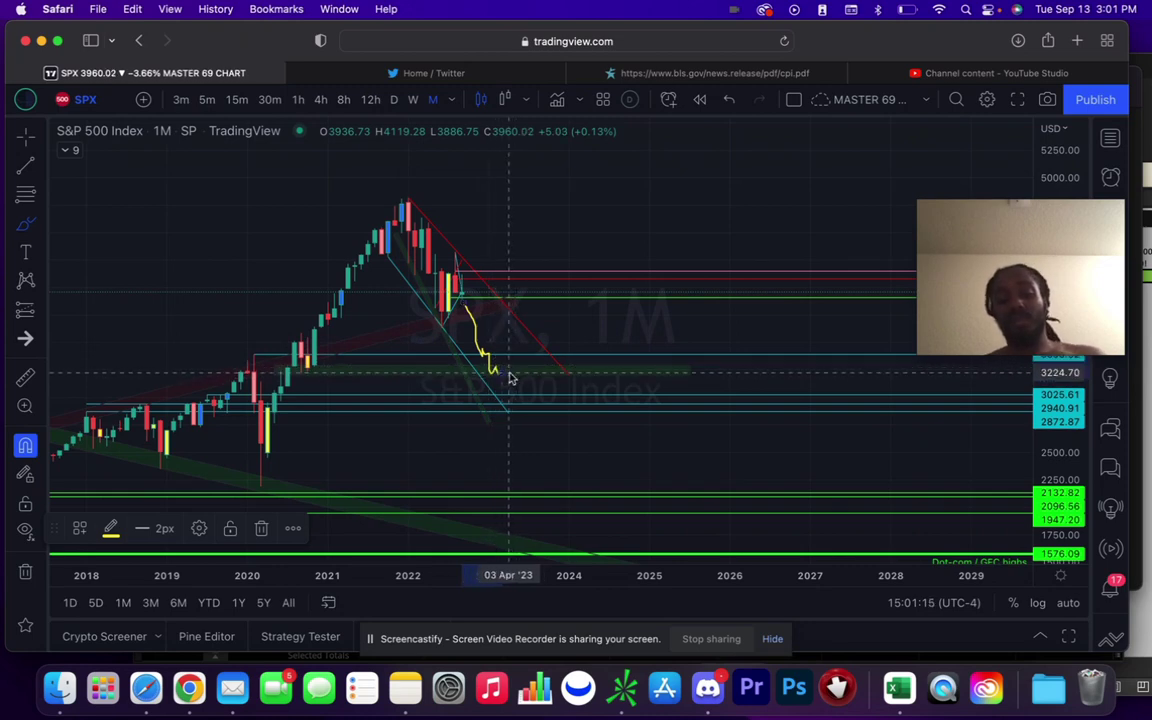
key("super+z")
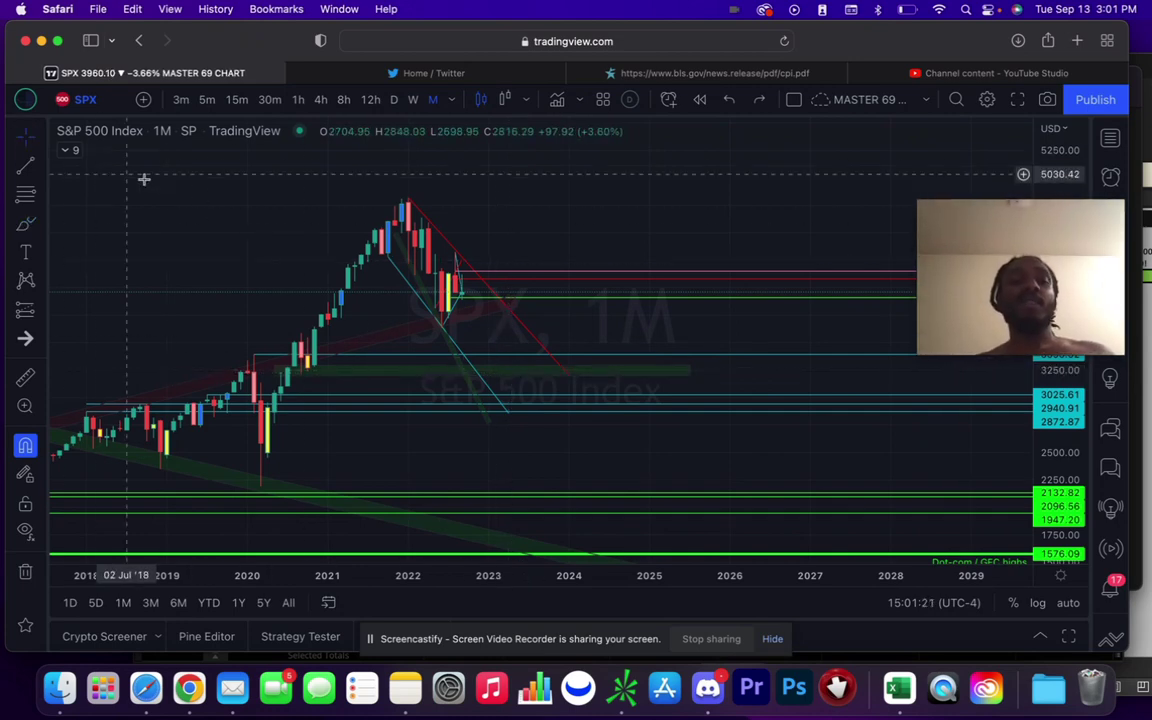
left_click_drag(199, 188, 309, 177)
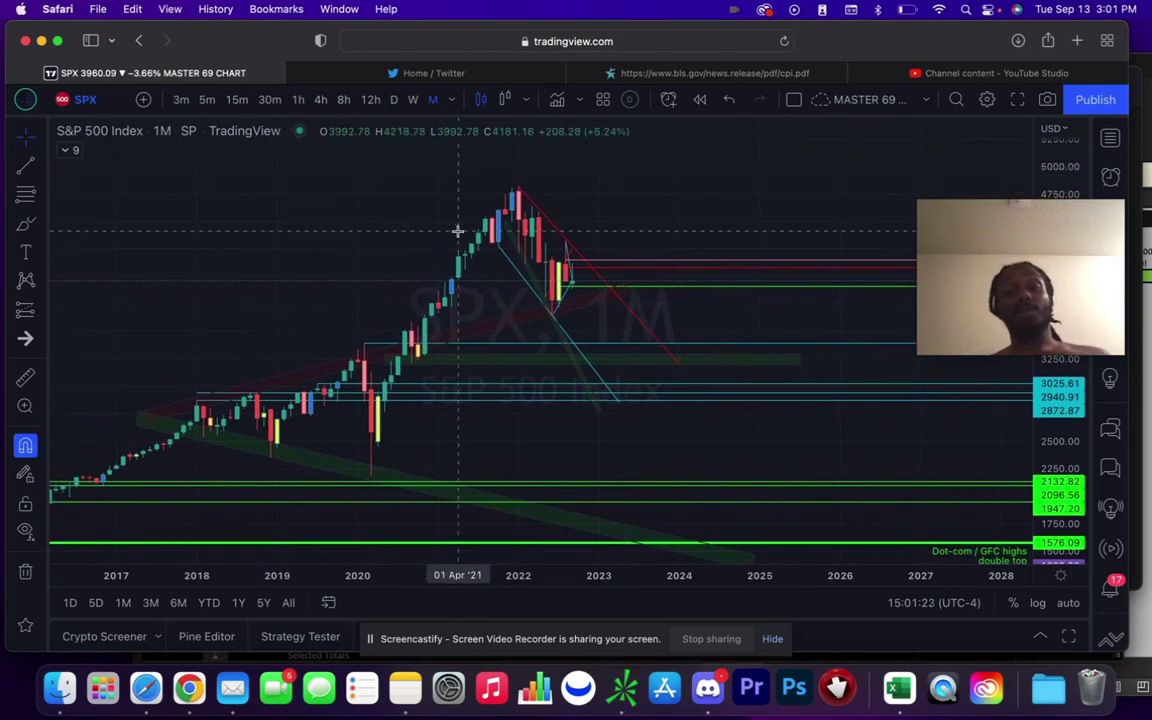